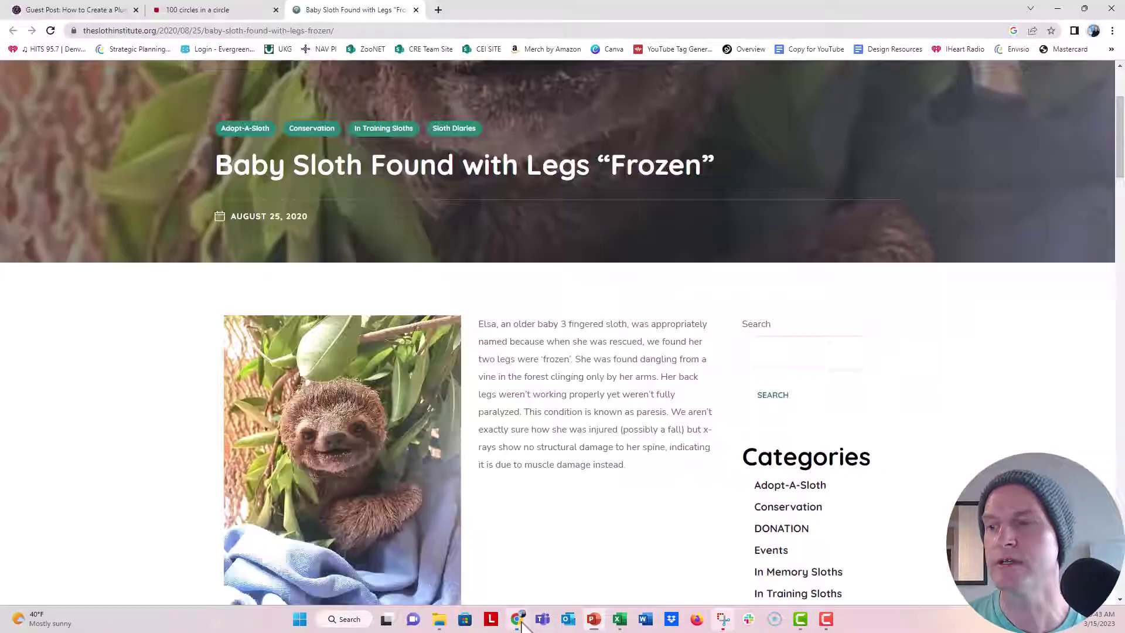
- Switch to the browser showing the 'Baby Sloth Found with Legs Frozen' article
left_click(517, 619)
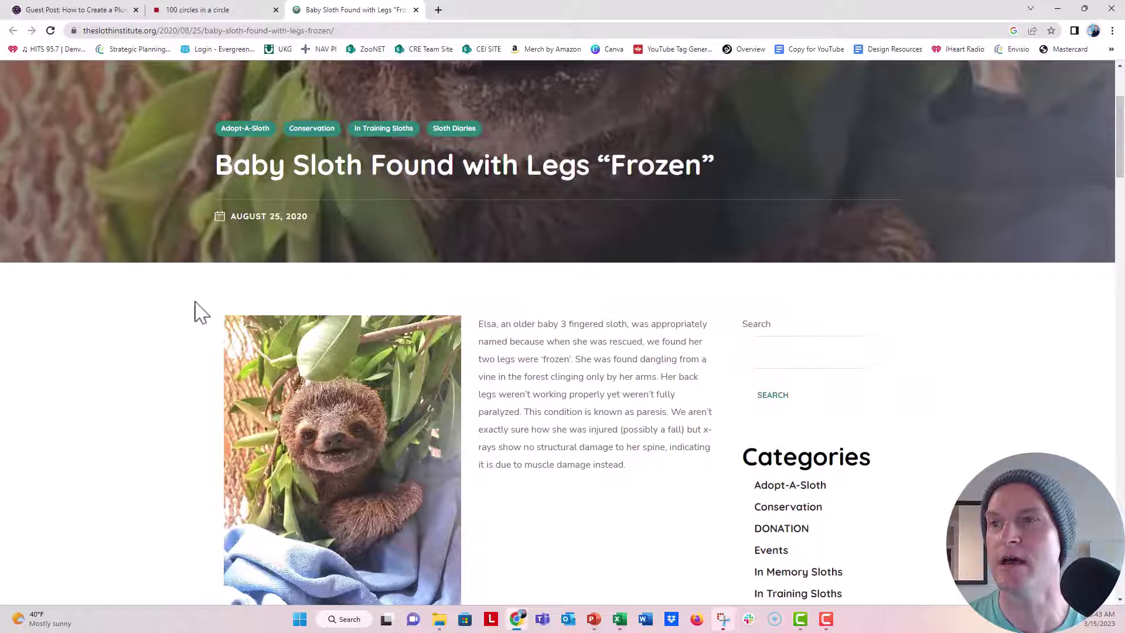
- Read through the Plum Pudding Chart guest post on Viz Zen Data, then return to PowerPoint
scroll(171, 287, "up", 3)
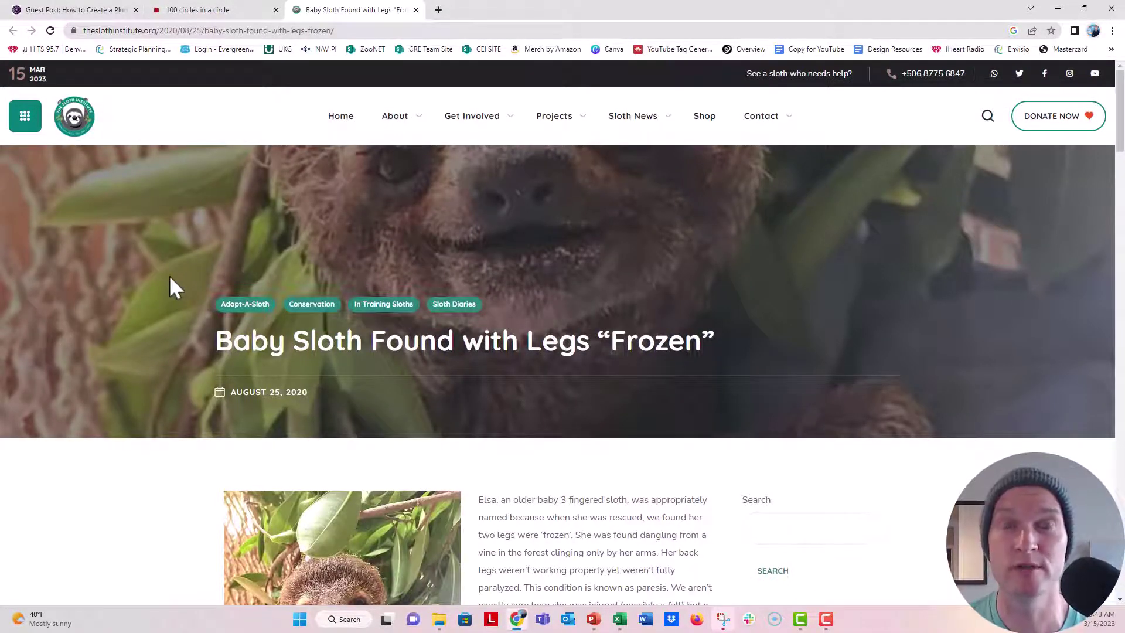
left_click(82, 10)
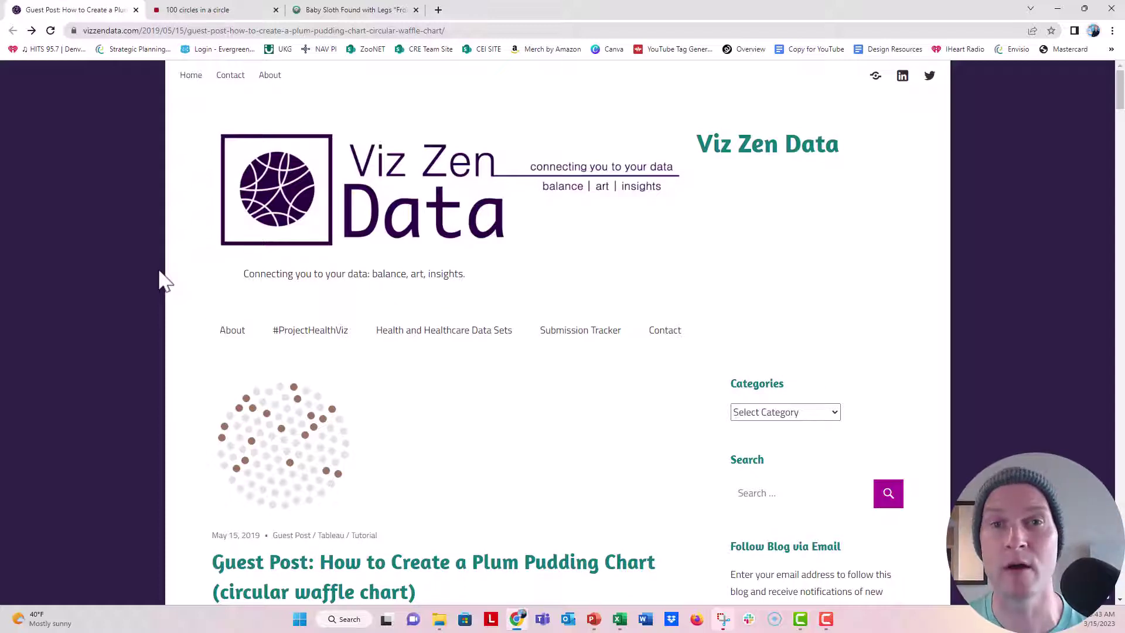
scroll(164, 280, "down", 6)
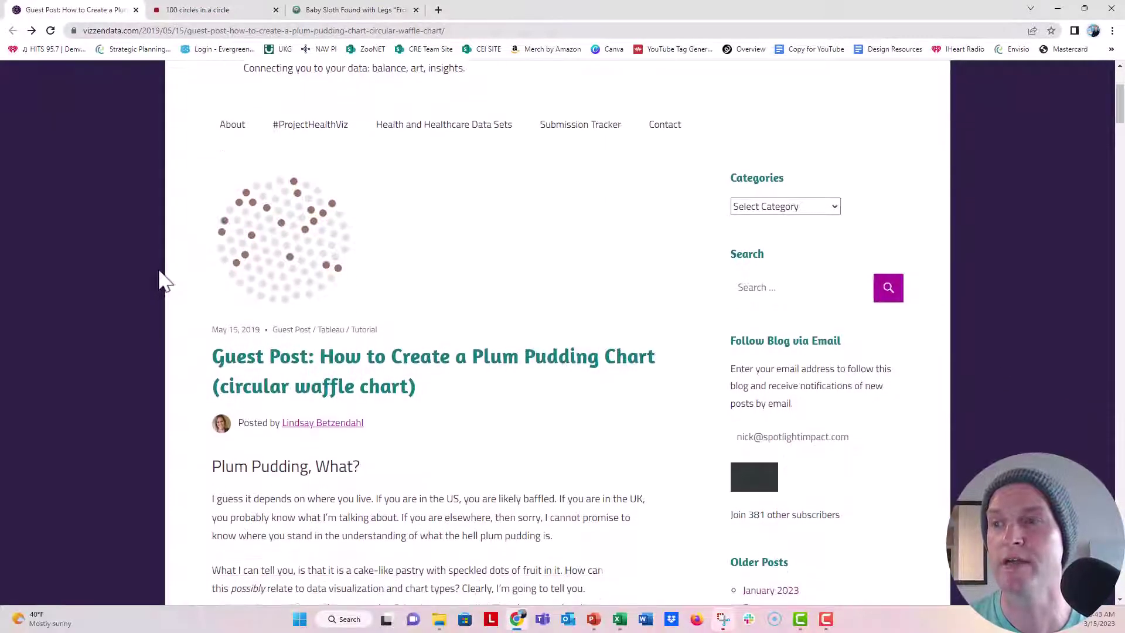
scroll(165, 281, "down", 3)
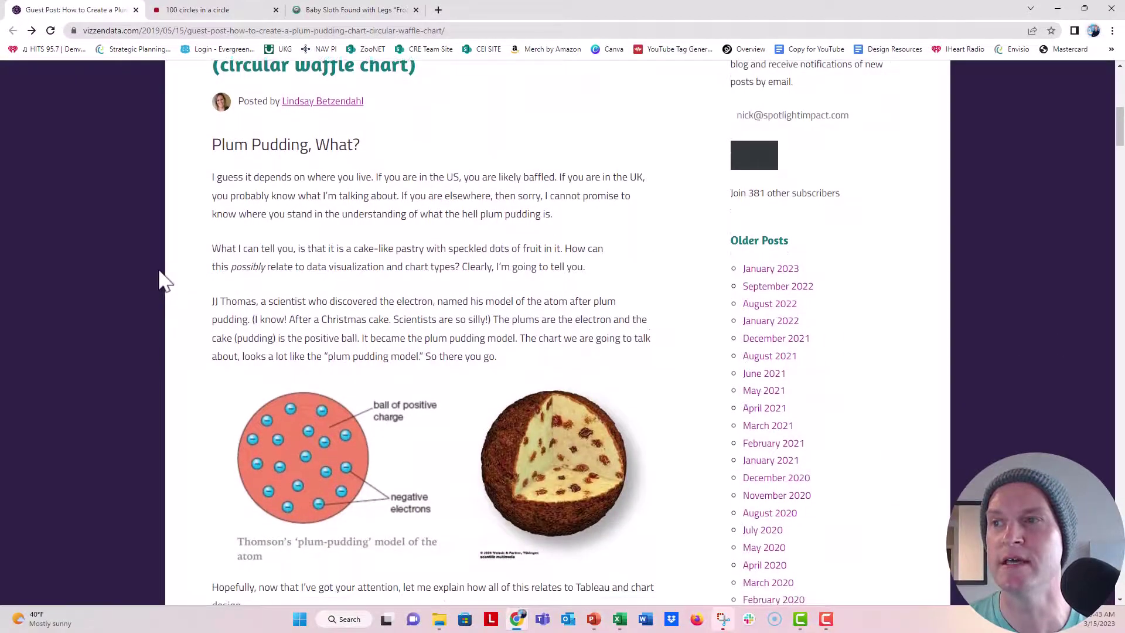
scroll(195, 254, "down", 1)
scroll(195, 254, "down", 6)
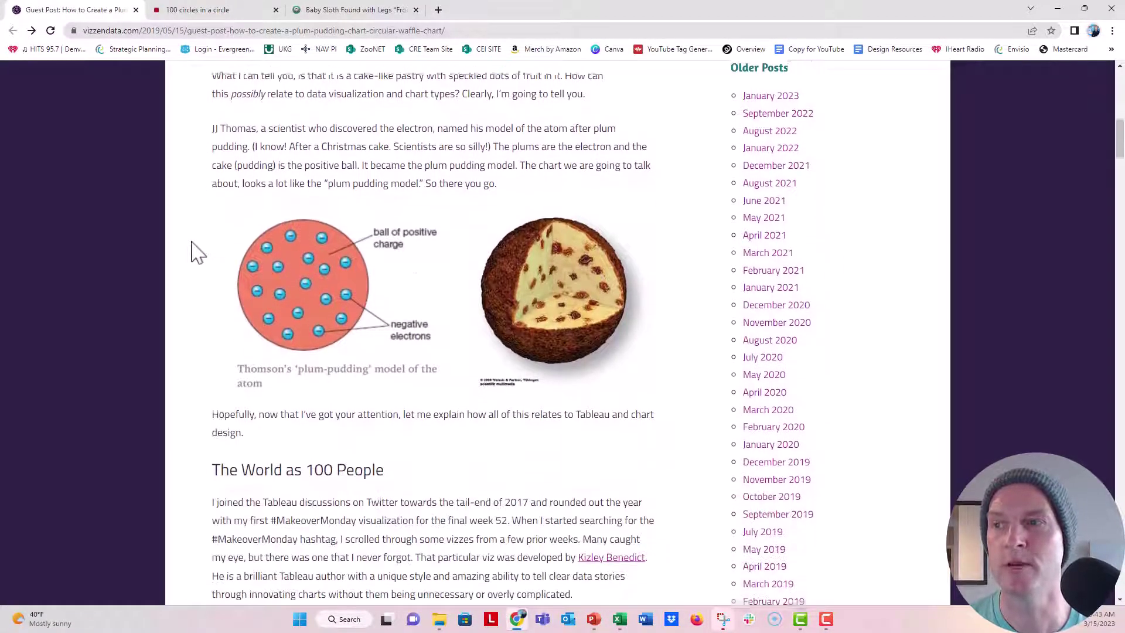
scroll(197, 252, "down", 8)
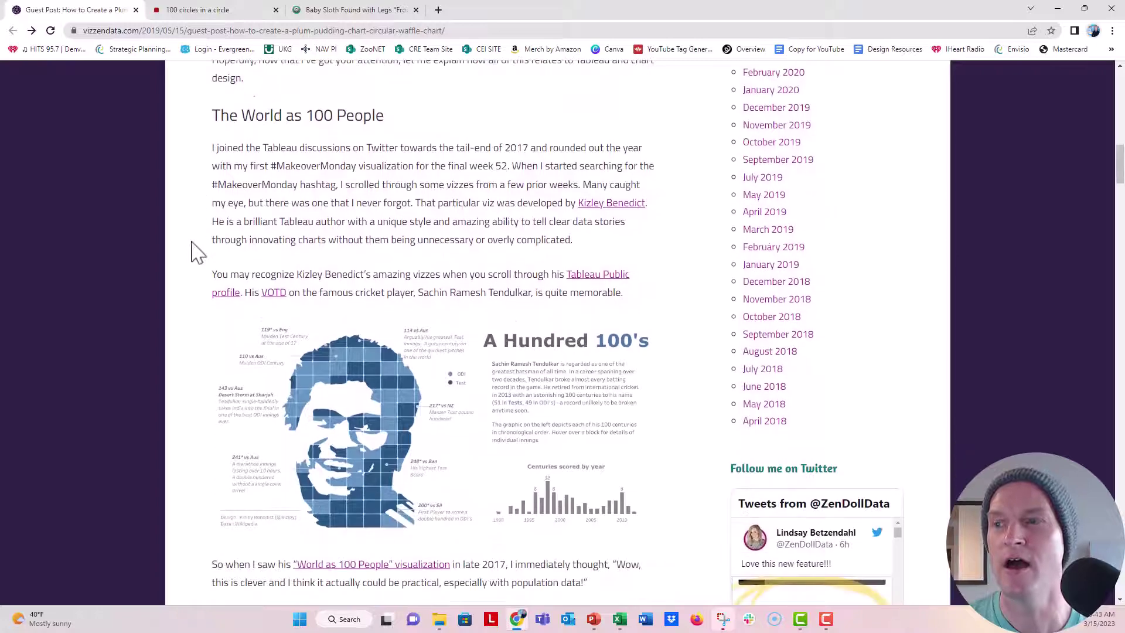
scroll(196, 252, "down", 9)
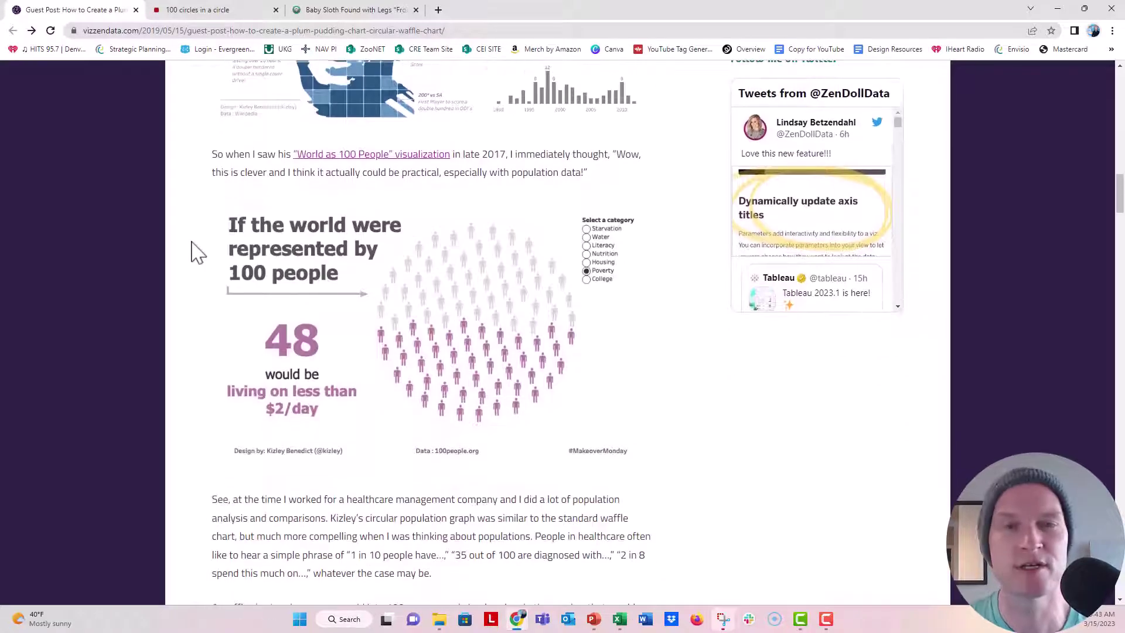
scroll(196, 252, "down", 11)
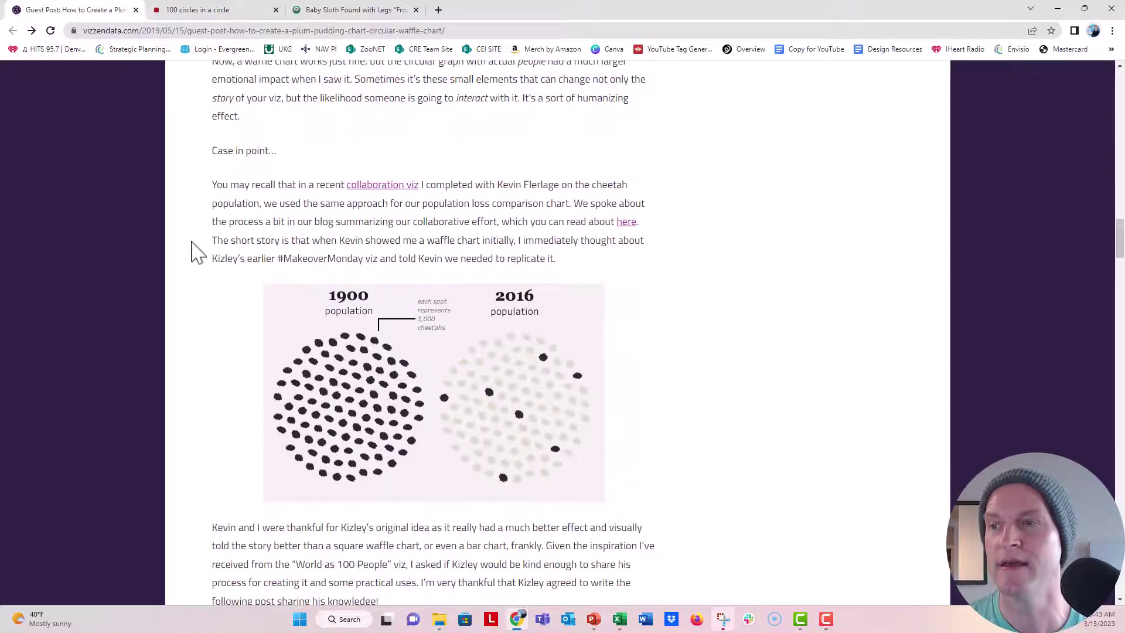
scroll(196, 252, "down", 2)
scroll(197, 252, "up", 15)
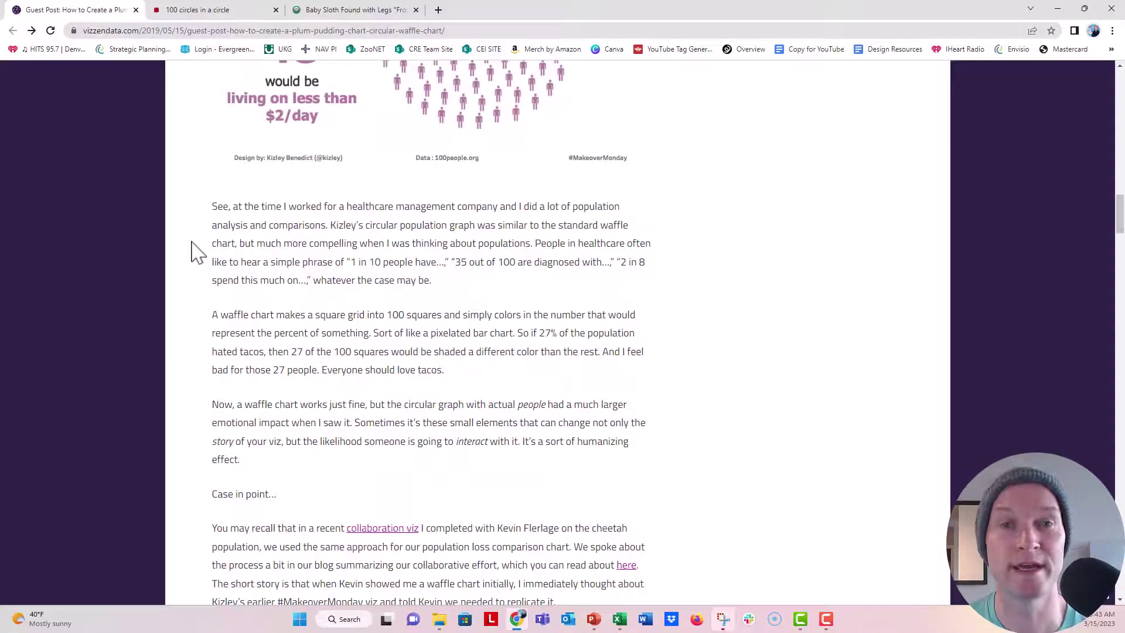
scroll(197, 252, "up", 20)
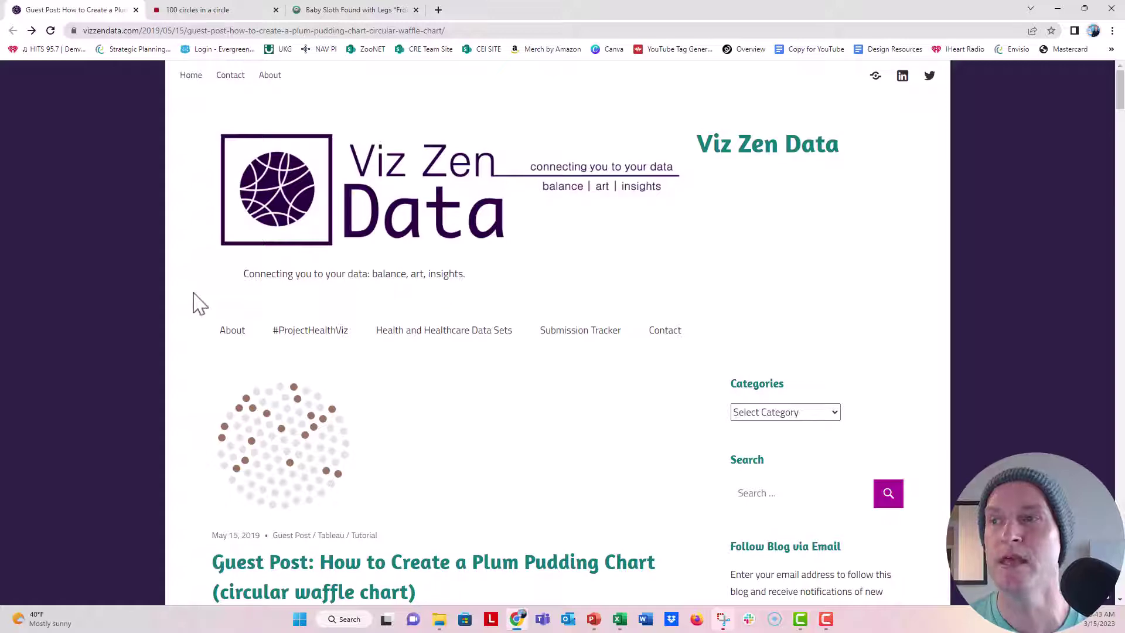
left_click(593, 622)
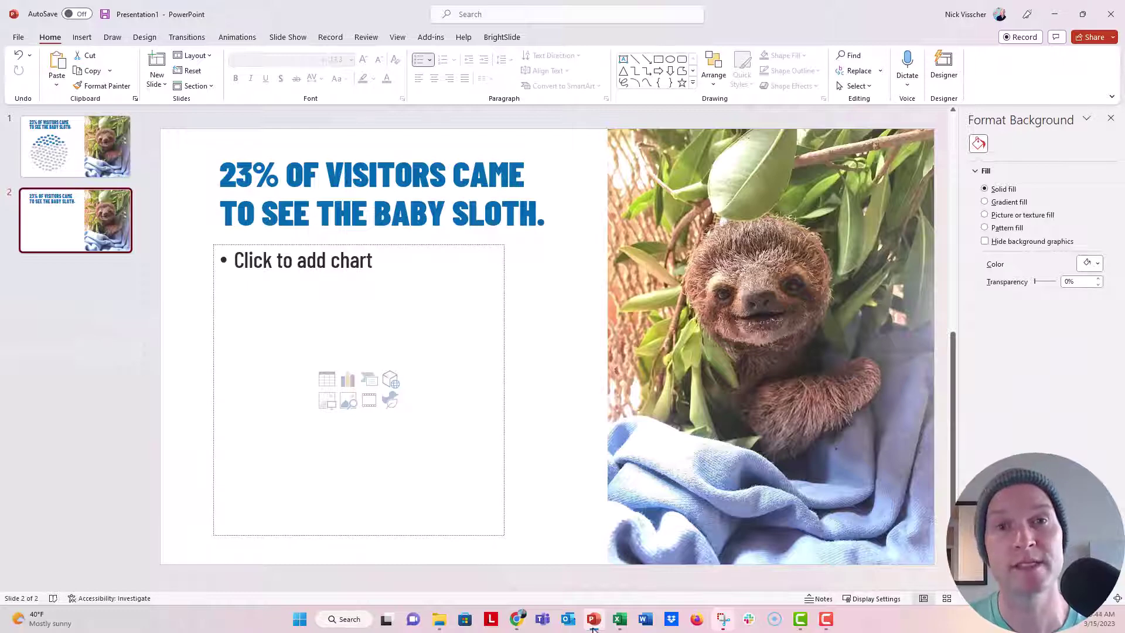
- Insert an X Y (Scatter) chart into the slide's chart placeholder
left_click(350, 382)
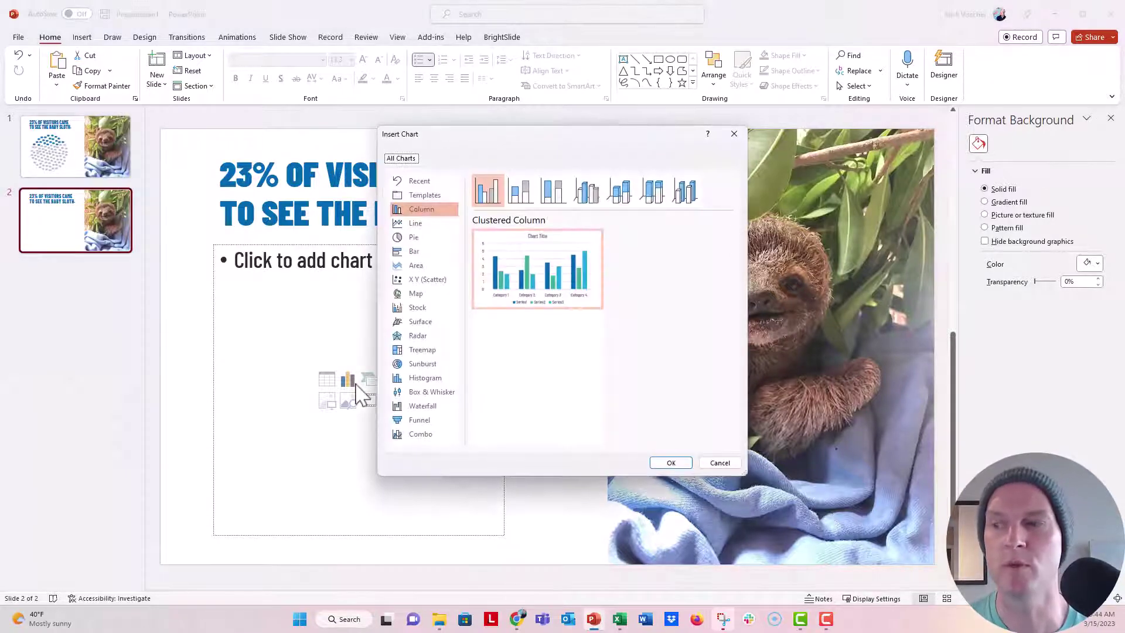
left_click(436, 280)
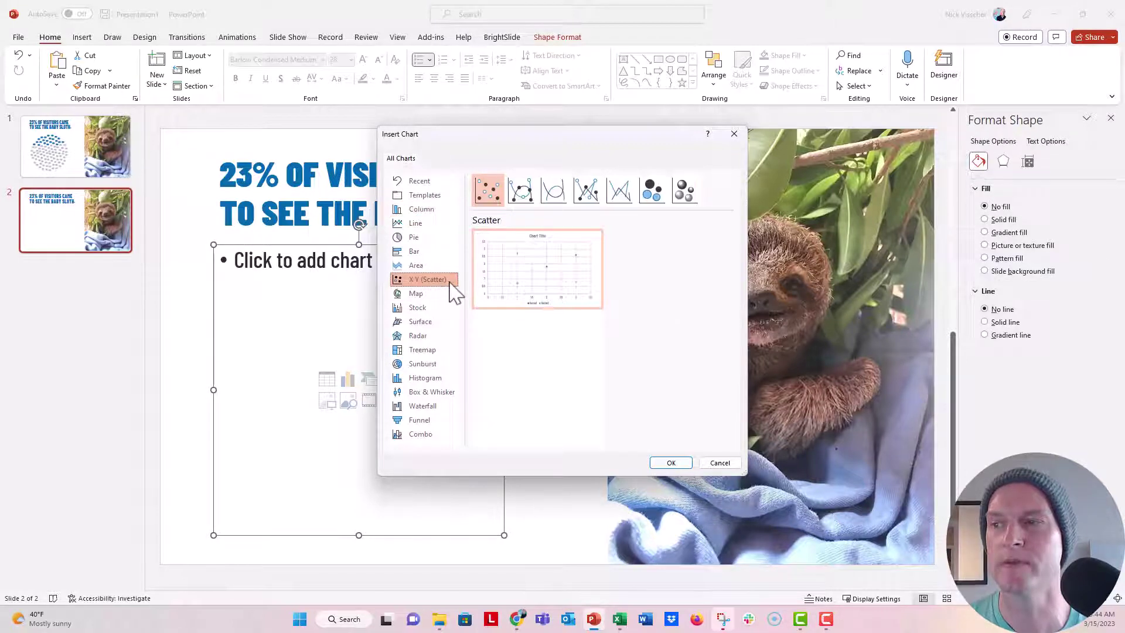
mouse_move(533, 294)
left_click(671, 463)
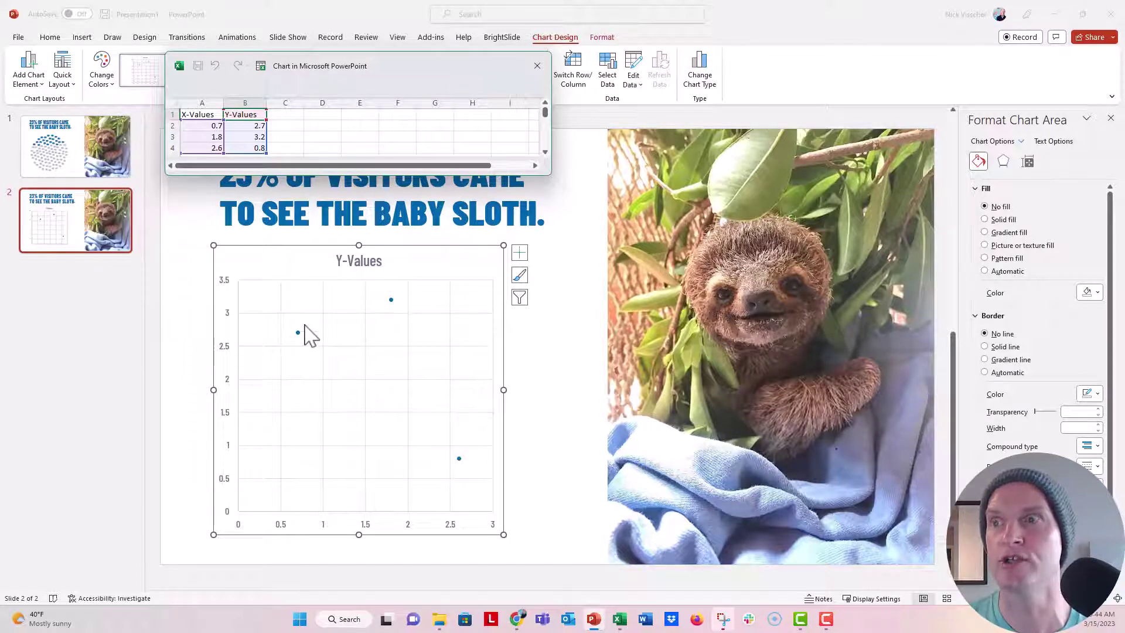
- Open the chart data in full Microsoft Excel, maximized
left_click_drag(400, 71, 303, 47)
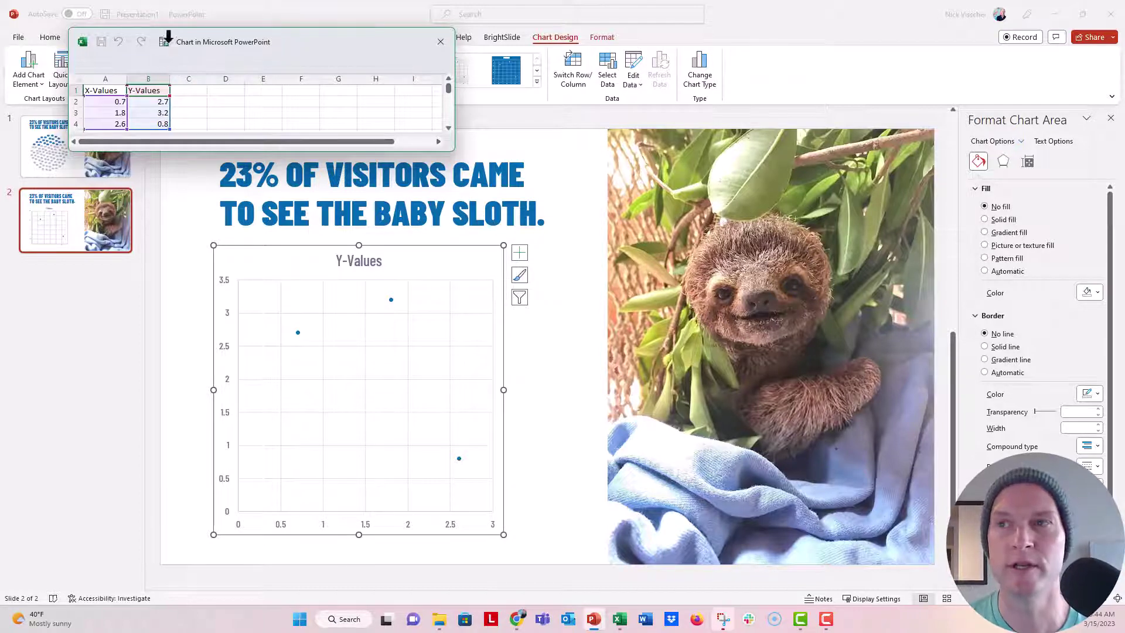
left_click(166, 43)
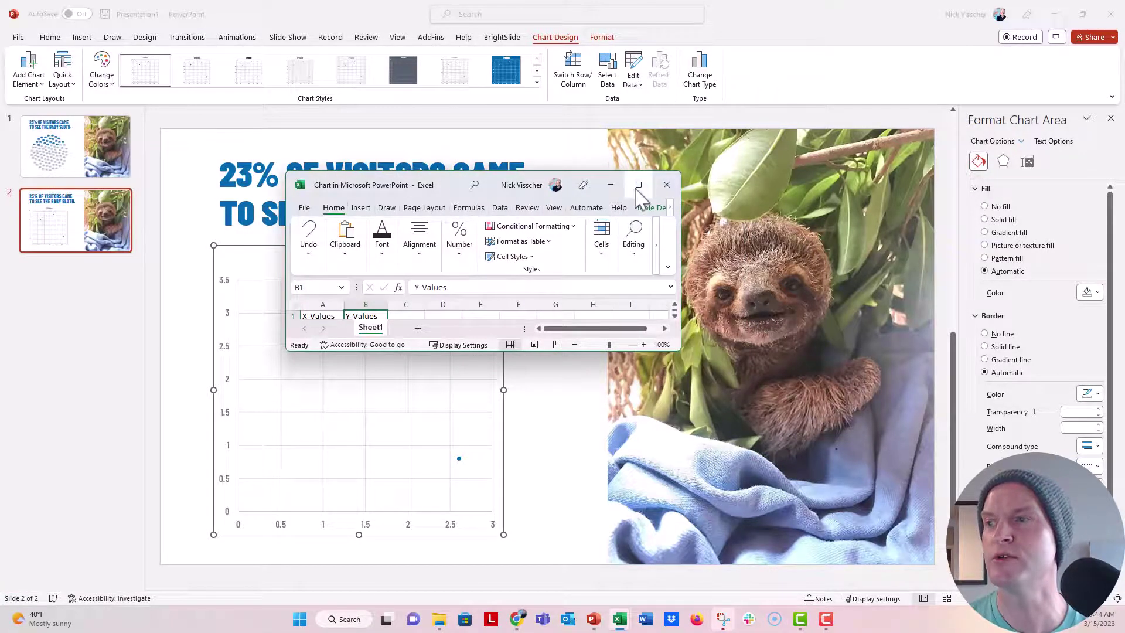
left_click(639, 185)
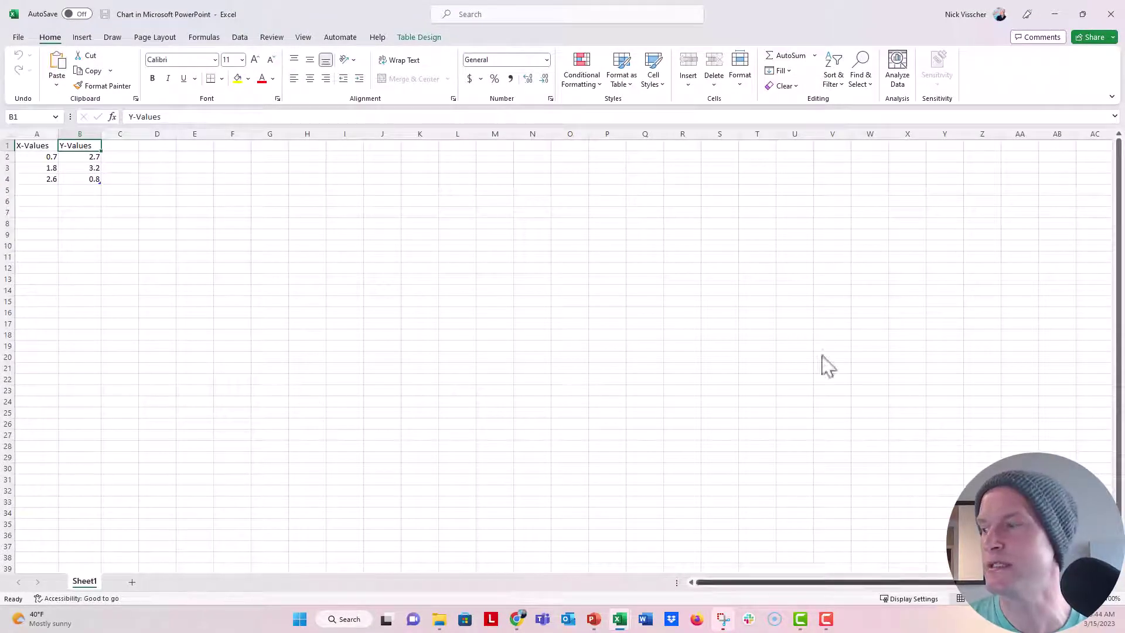
- Convert the chart's data table A1:B4 to a normal range
scroll(457, 489, "up", 4, "ctrl")
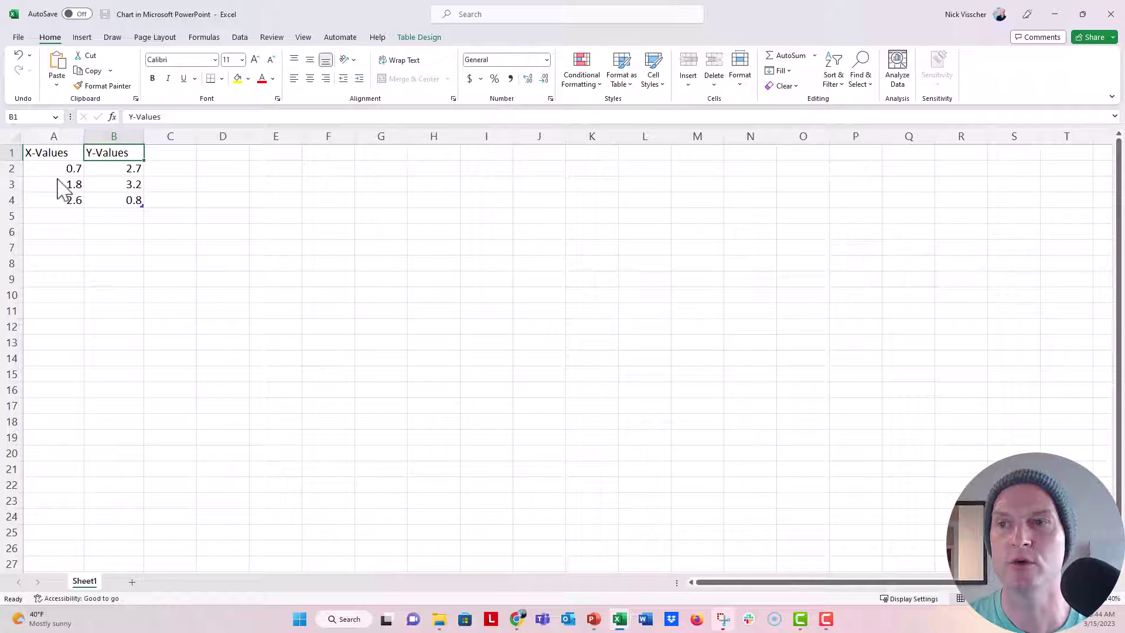
left_click_drag(48, 155, 103, 205)
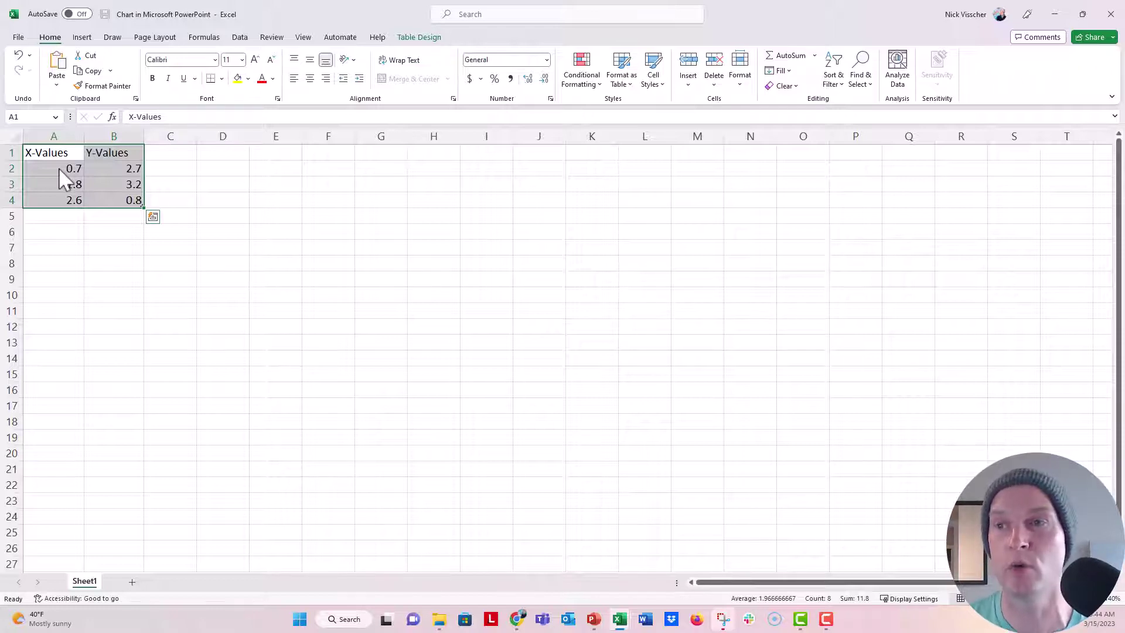
left_click(432, 41)
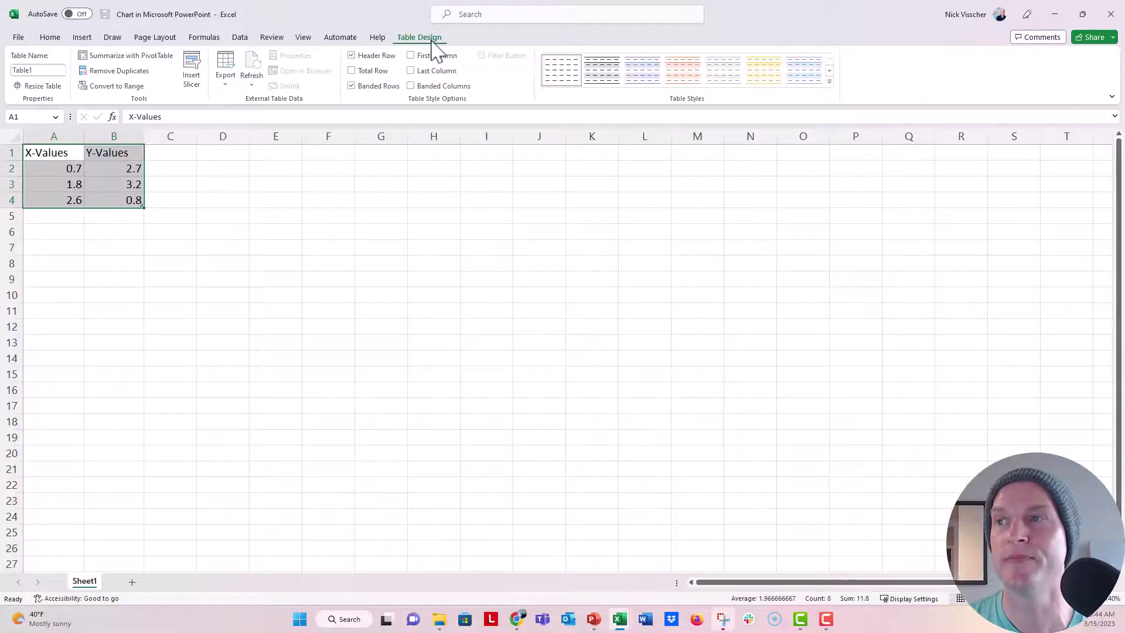
left_click(139, 88)
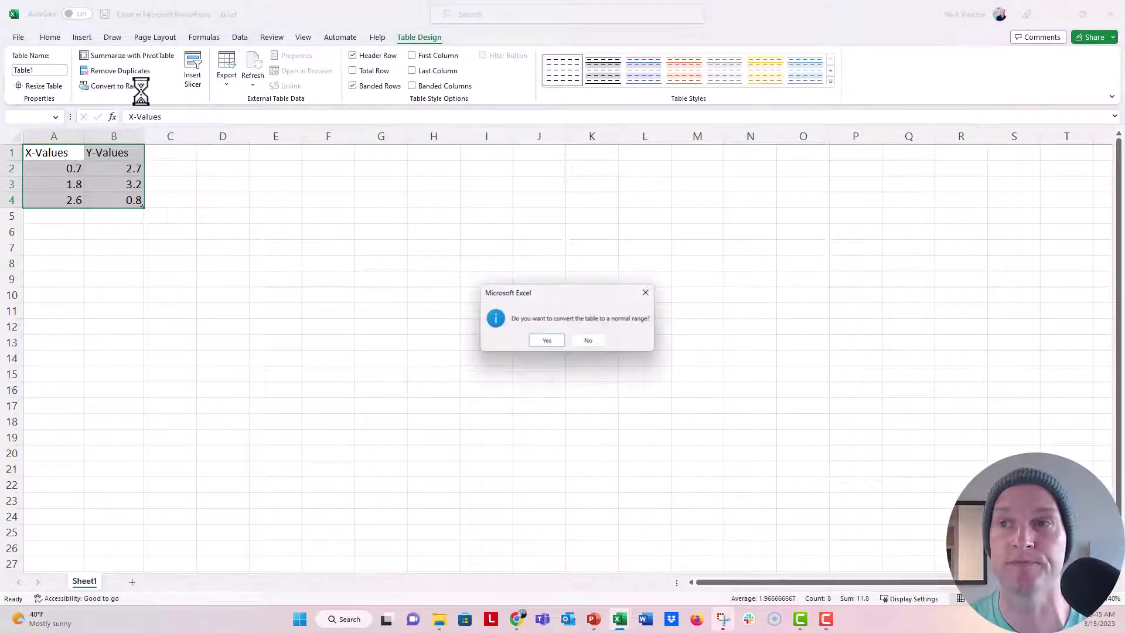
left_click(546, 341)
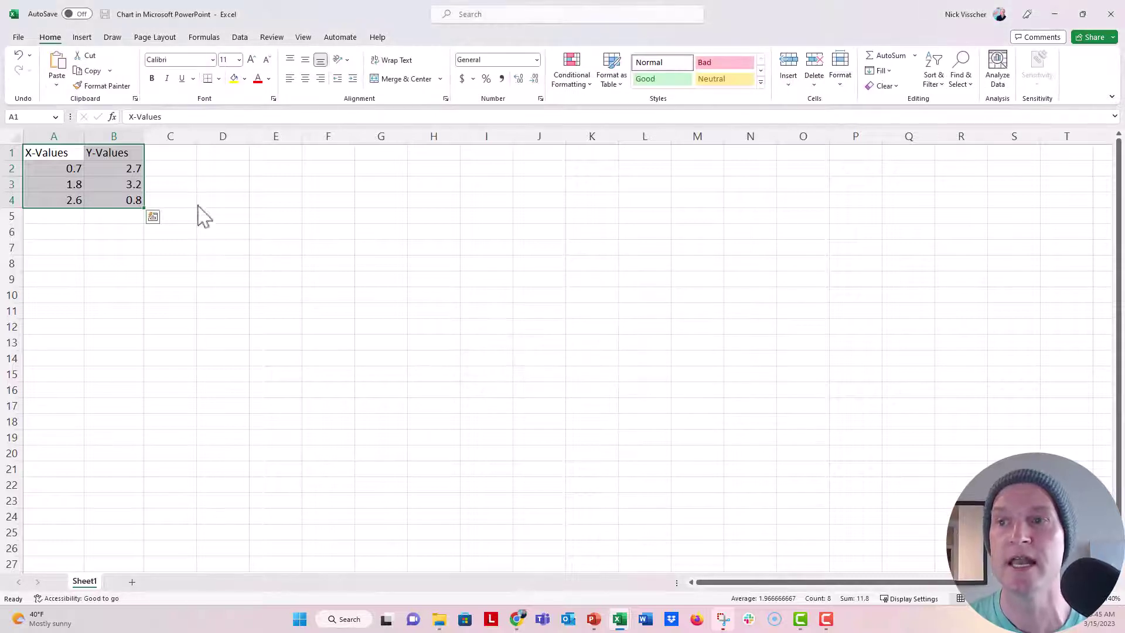
left_click(118, 154)
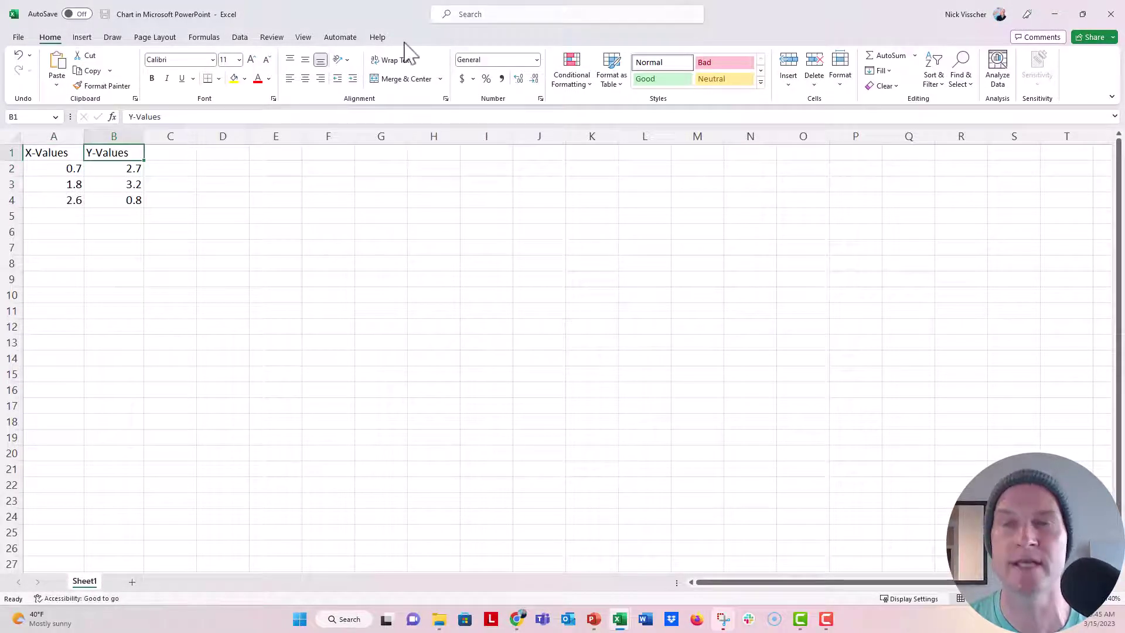
left_click_drag(65, 153, 129, 205)
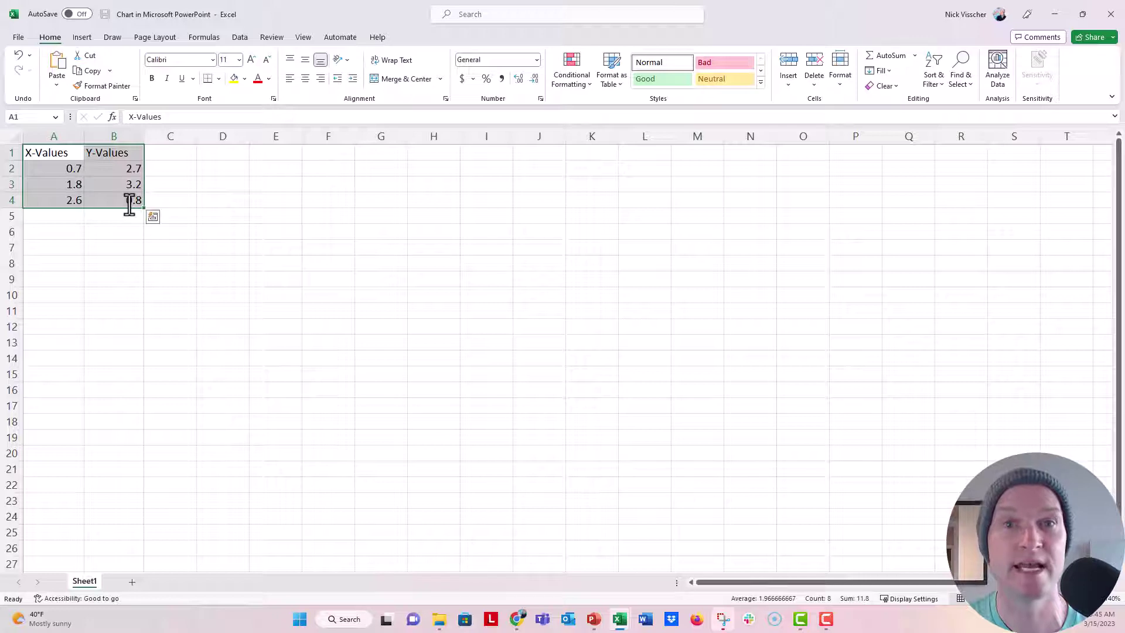
left_click(46, 157)
- Insert a new column A with the header 'Id'
left_click(45, 141)
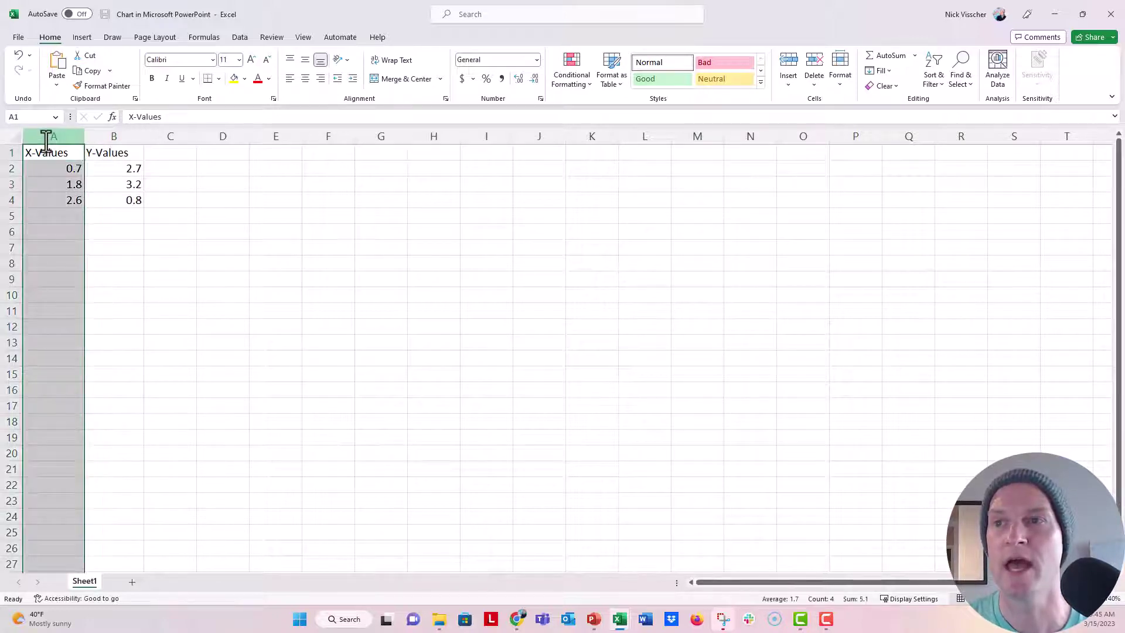
left_click(793, 65)
left_click(32, 156)
type("Id")
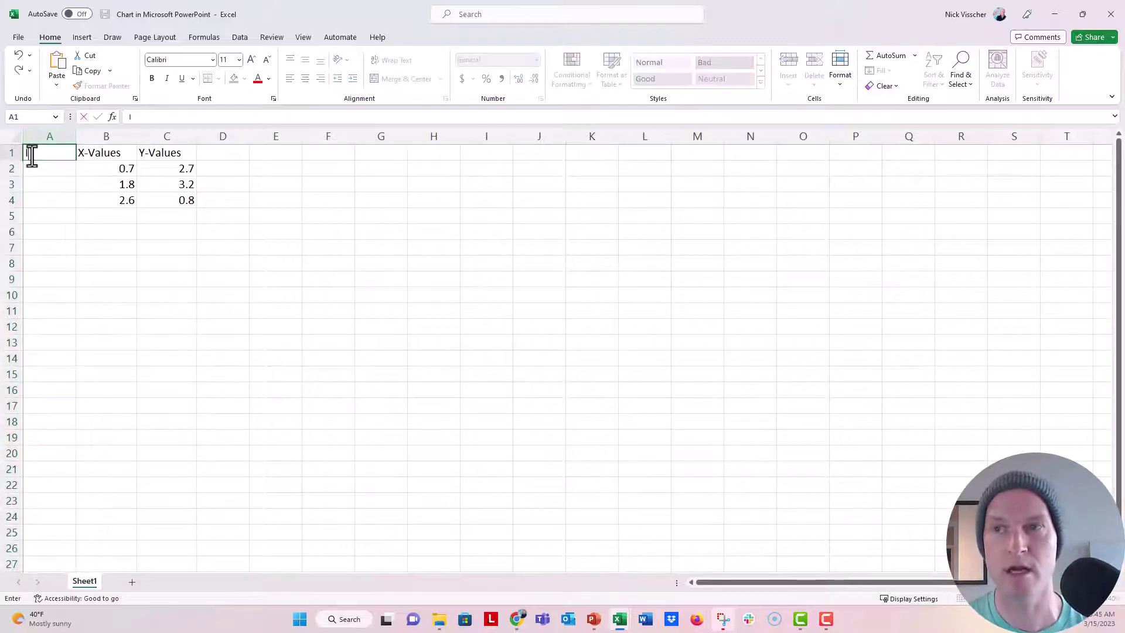
key("Return")
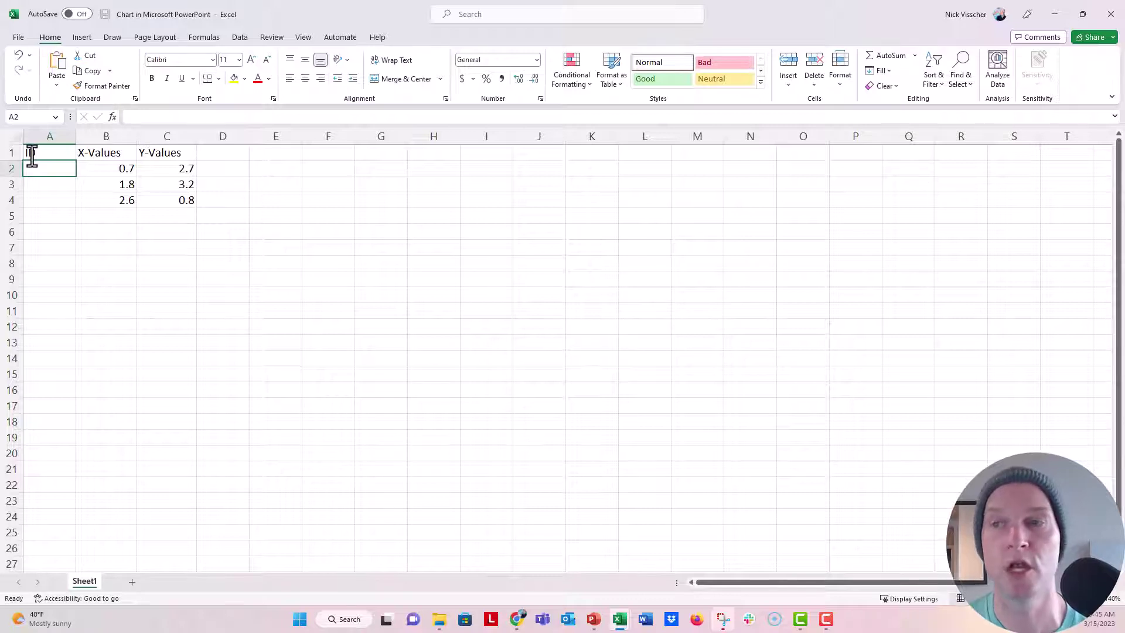
- Clear the sample values in B2:C4 and bring up the '100 circles in a circle' page in Chrome
left_click_drag(85, 169, 159, 199)
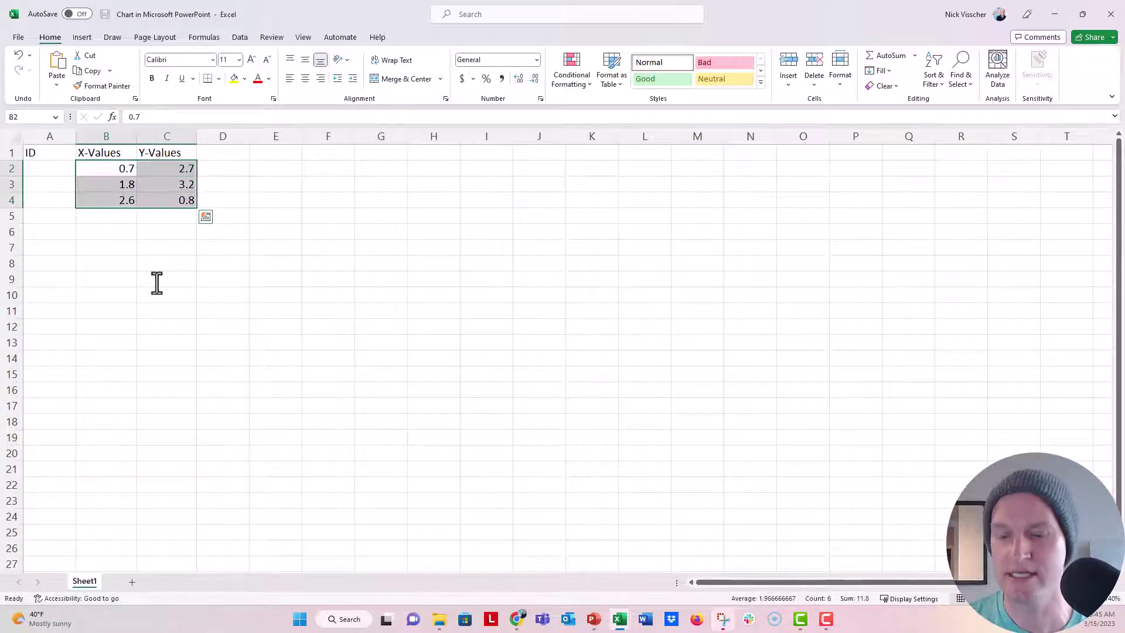
key("Delete")
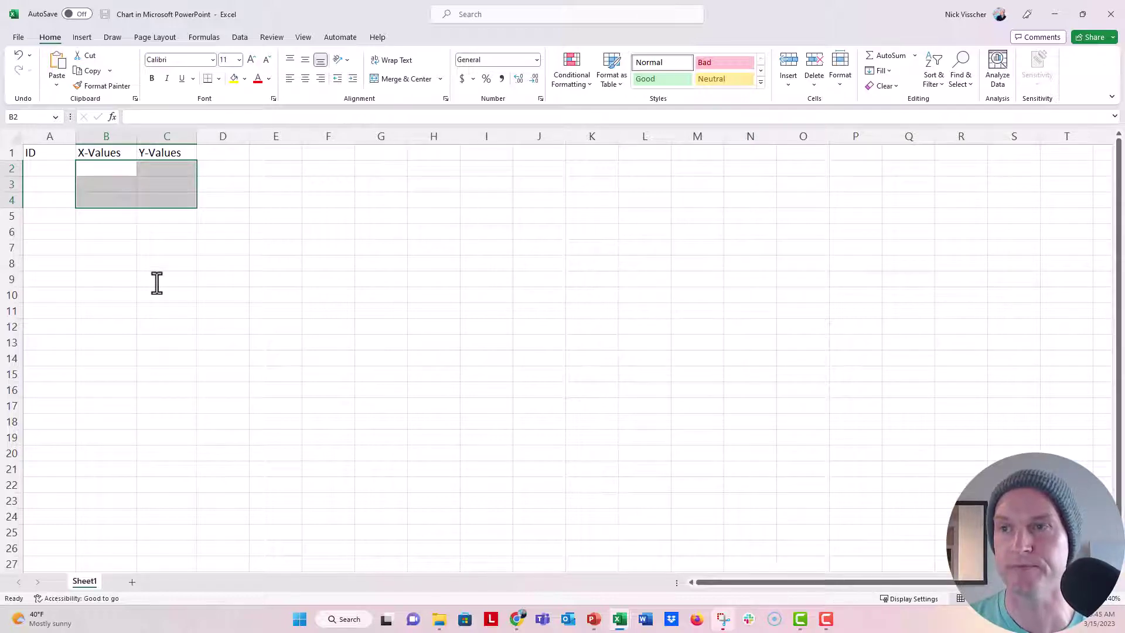
left_click(517, 619)
left_click(226, 12)
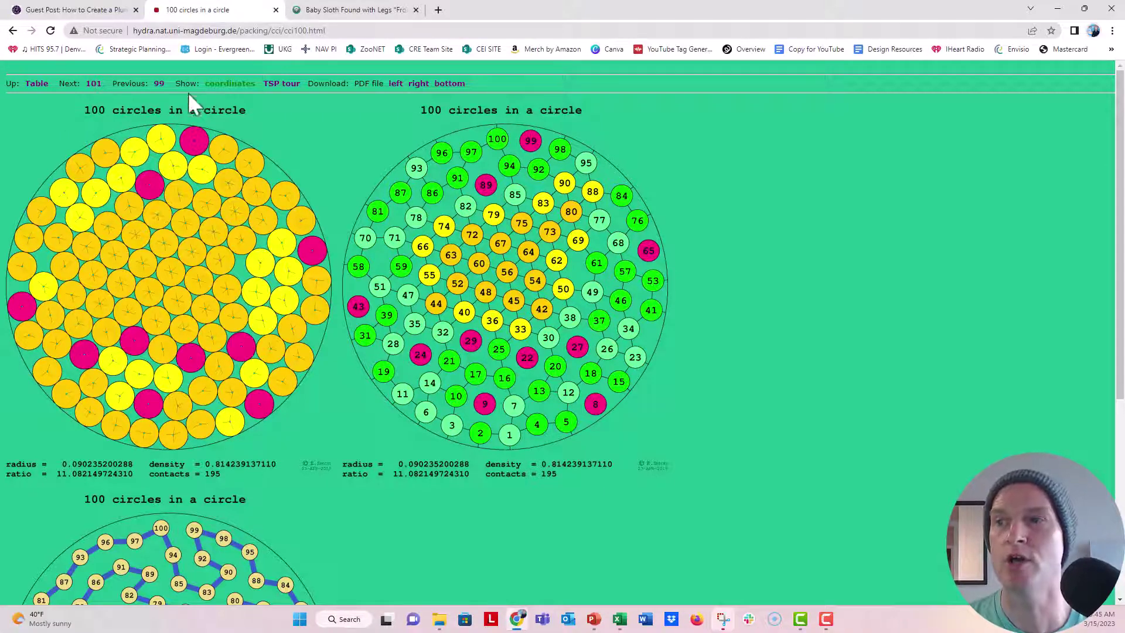
- Copy all 100 coordinate lines from the cci100.txt list and return to the Excel chart workbook
left_click(242, 89)
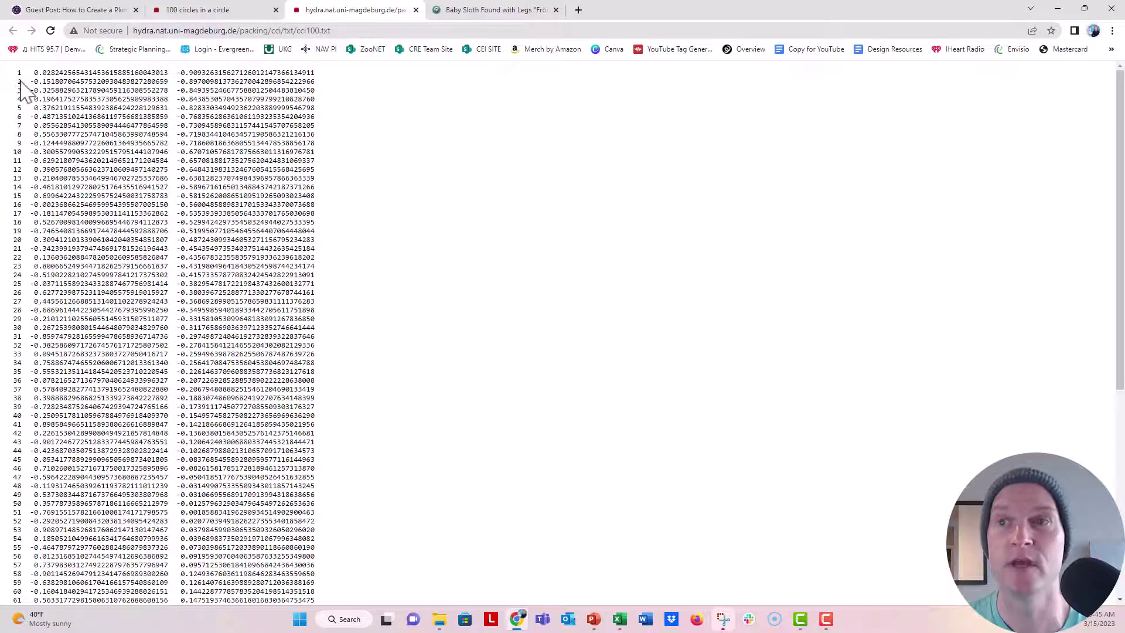
left_click_drag(7, 71, 211, 595)
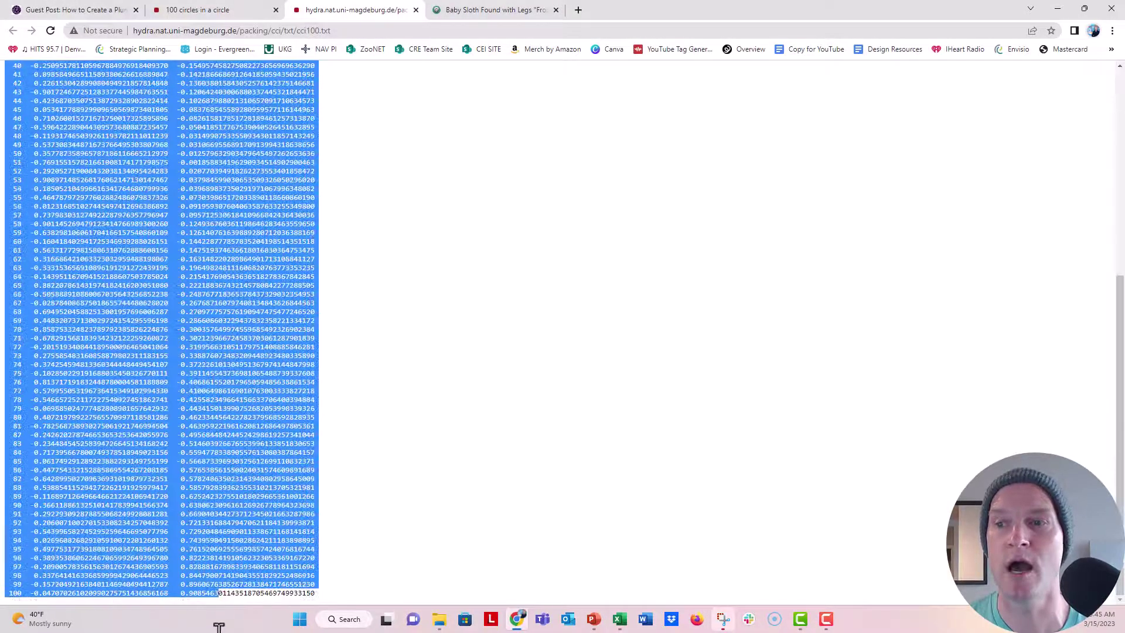
right_click(133, 122)
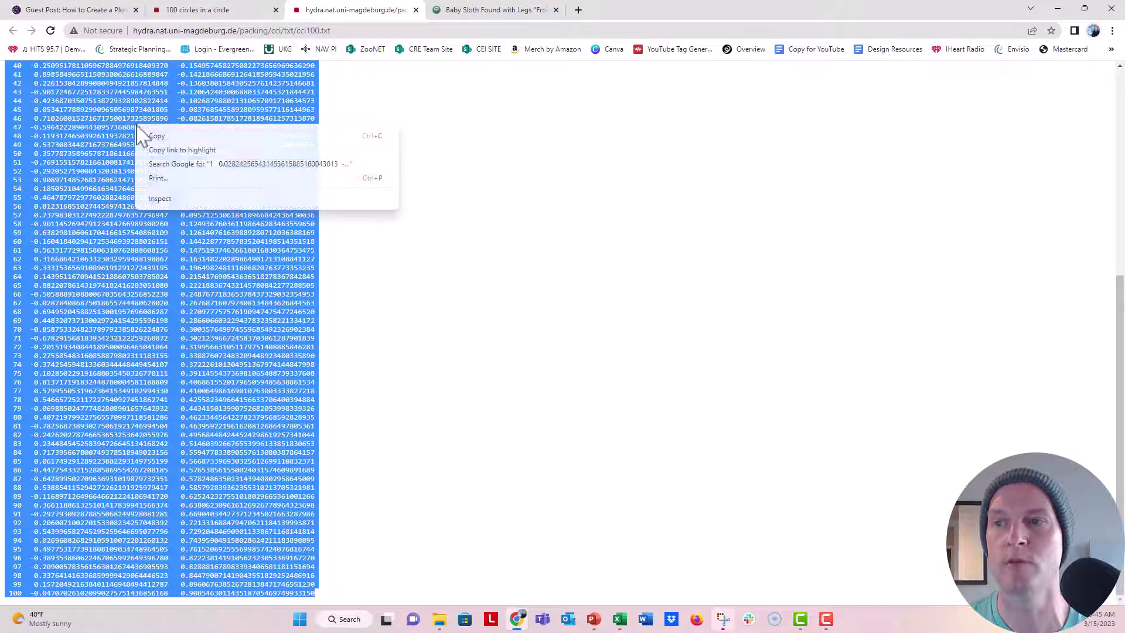
left_click(161, 141)
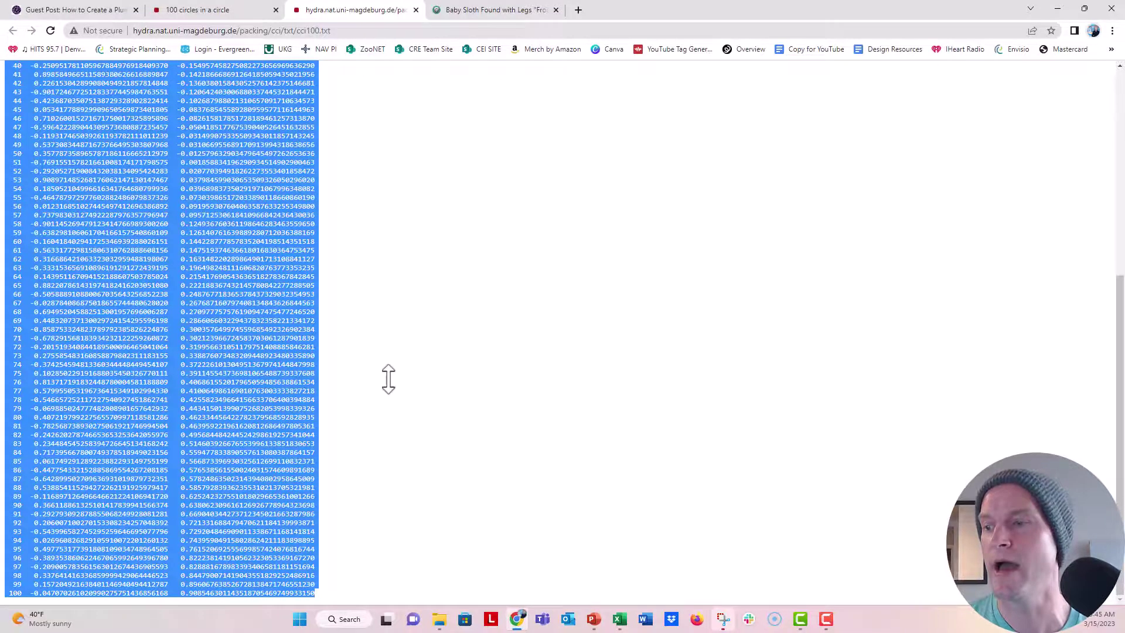
left_click(619, 622)
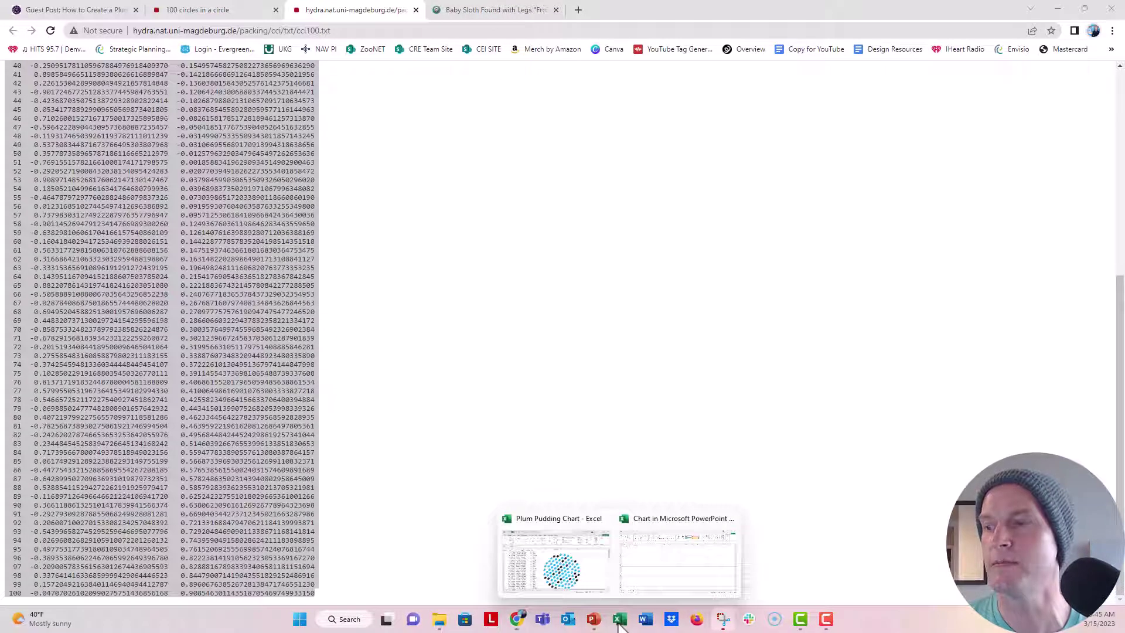
left_click(670, 581)
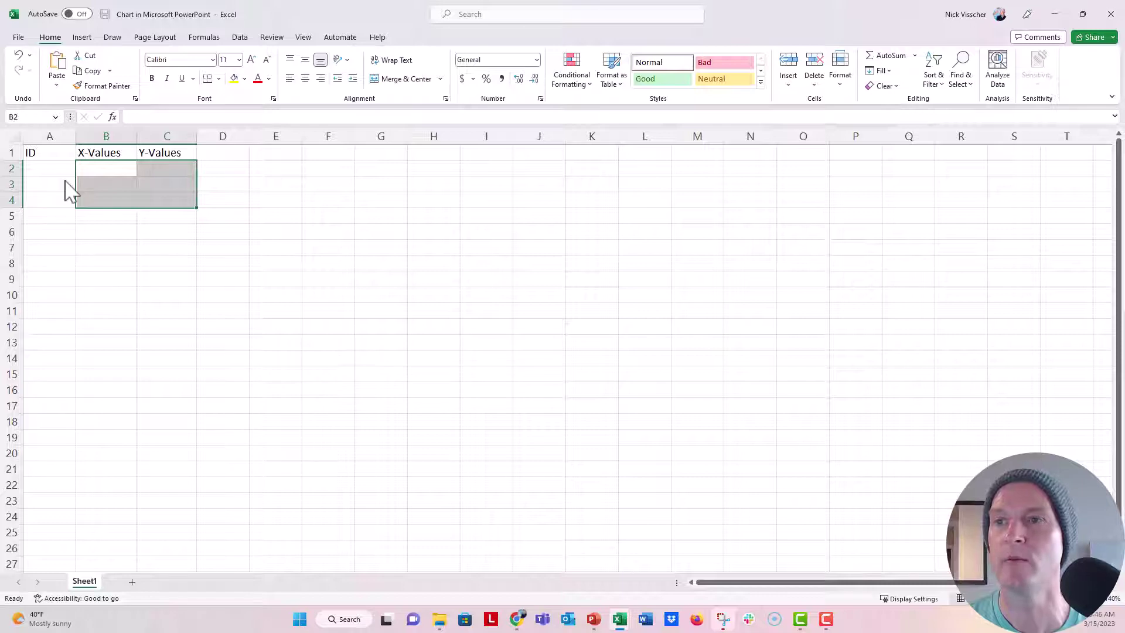
- Paste the 100 coordinate lines as text only into A2, then select column A
left_click(51, 171)
right_click(50, 173)
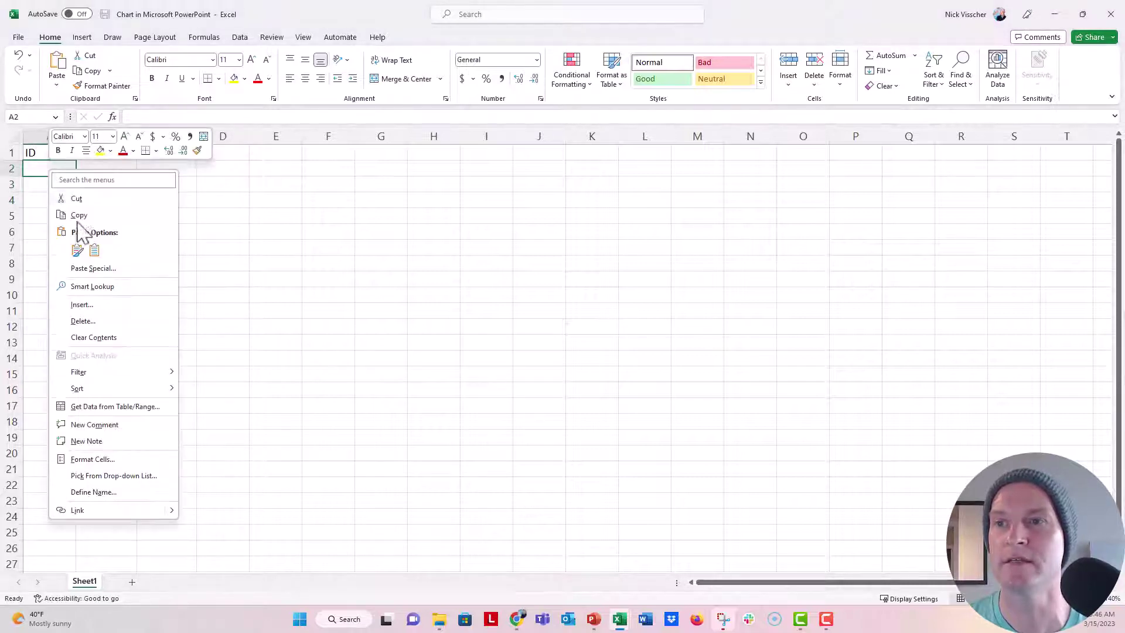
left_click(95, 250)
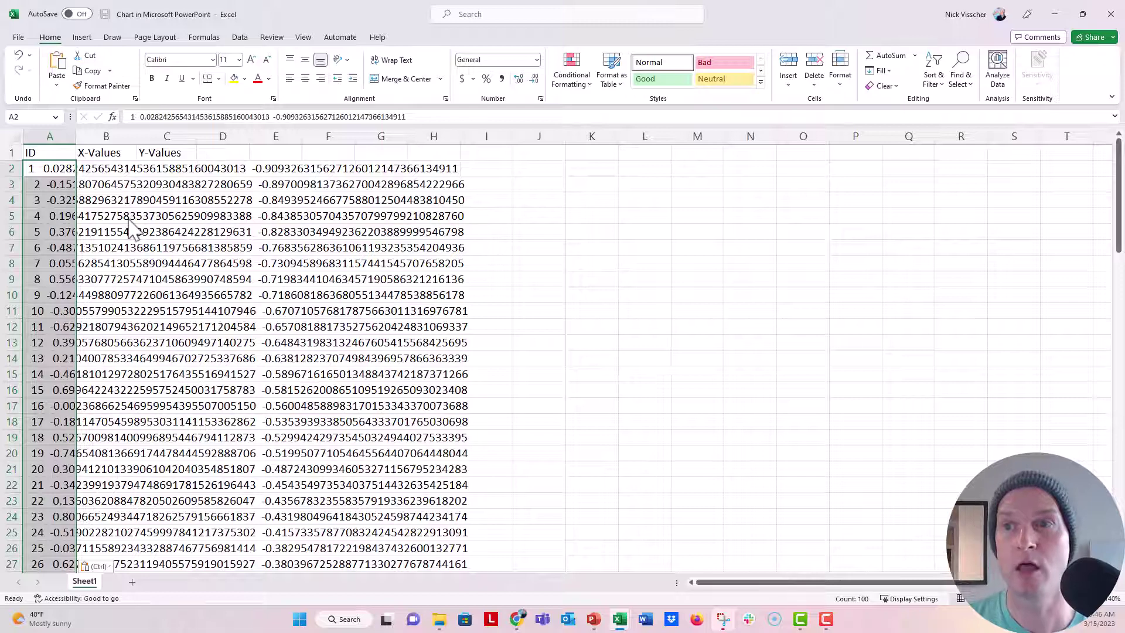
left_click(50, 137)
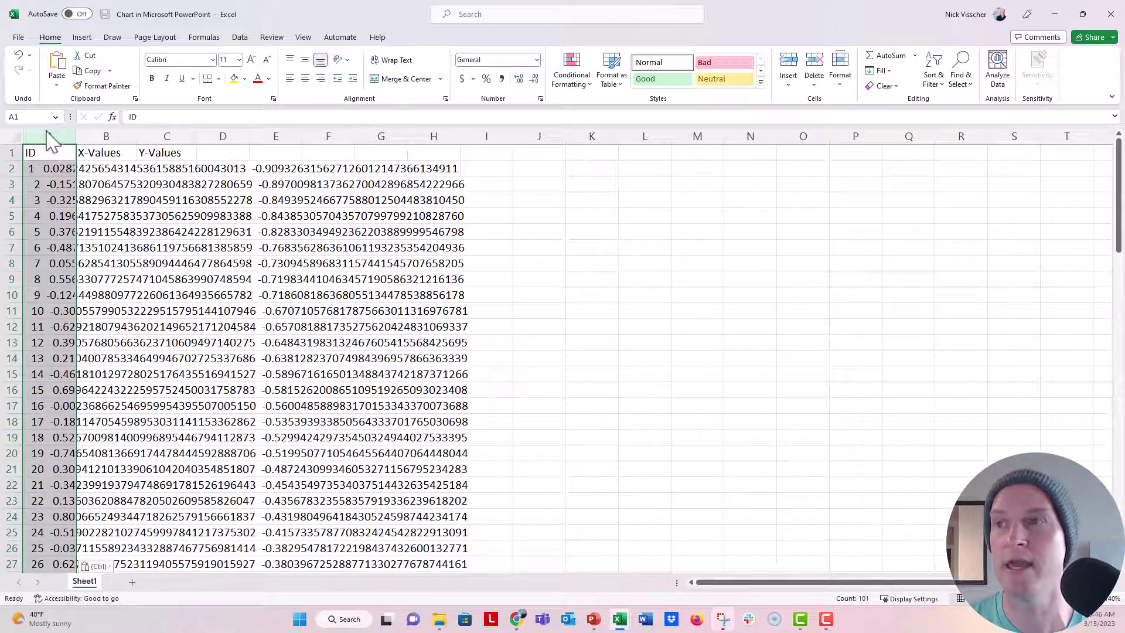
left_click(239, 37)
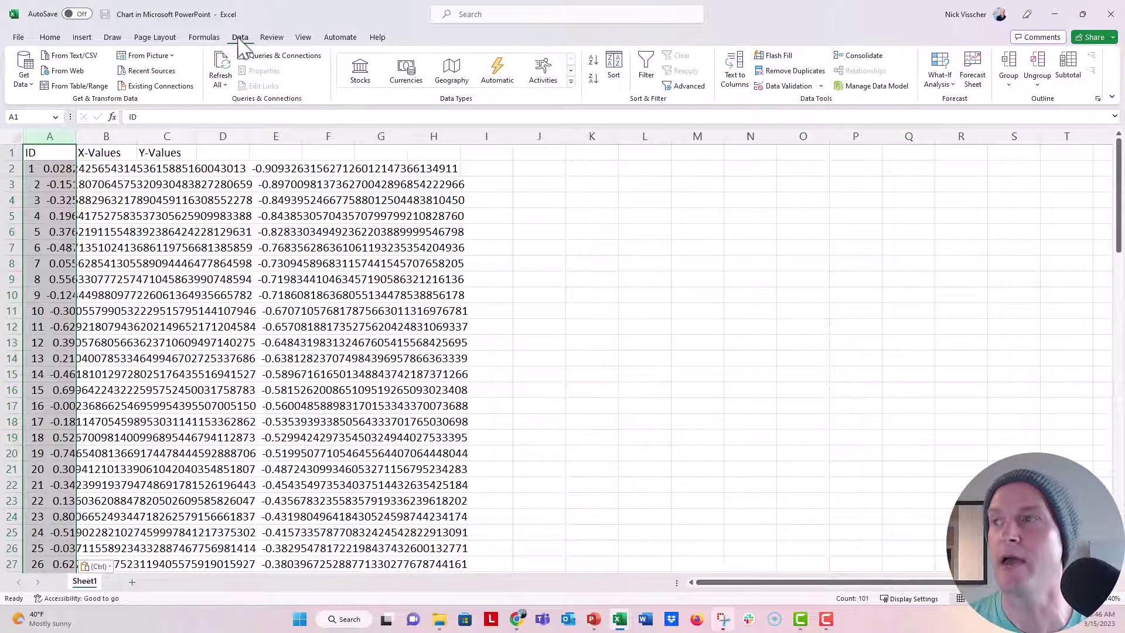
- Split column A with Text to Columns, delimited by spaces, replacing the destination cells
left_click(744, 96)
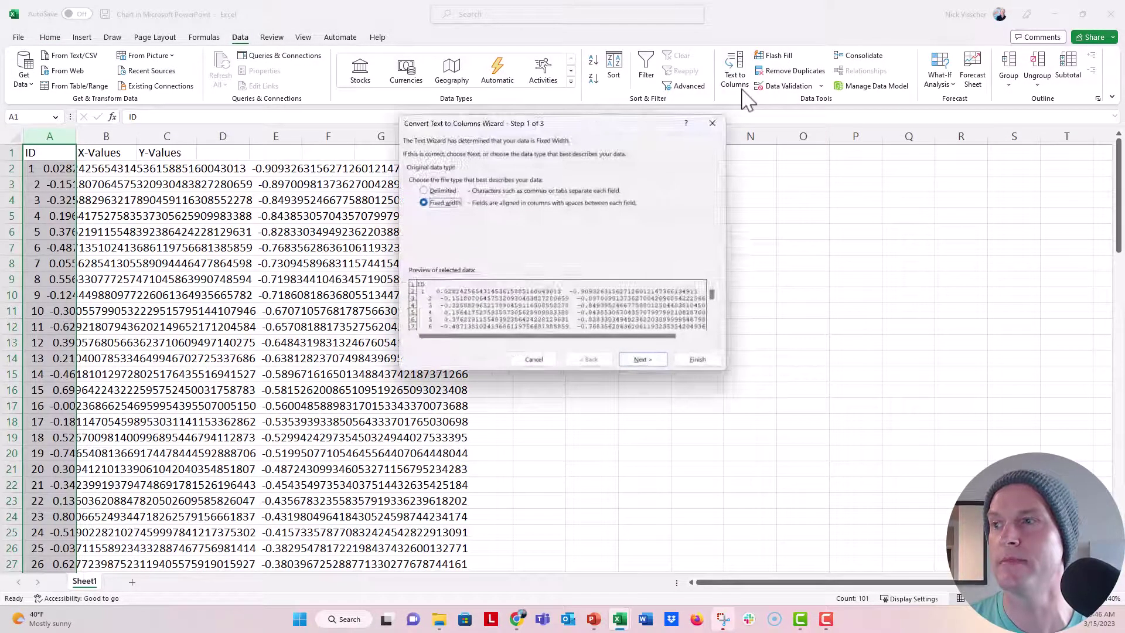
left_click(444, 191)
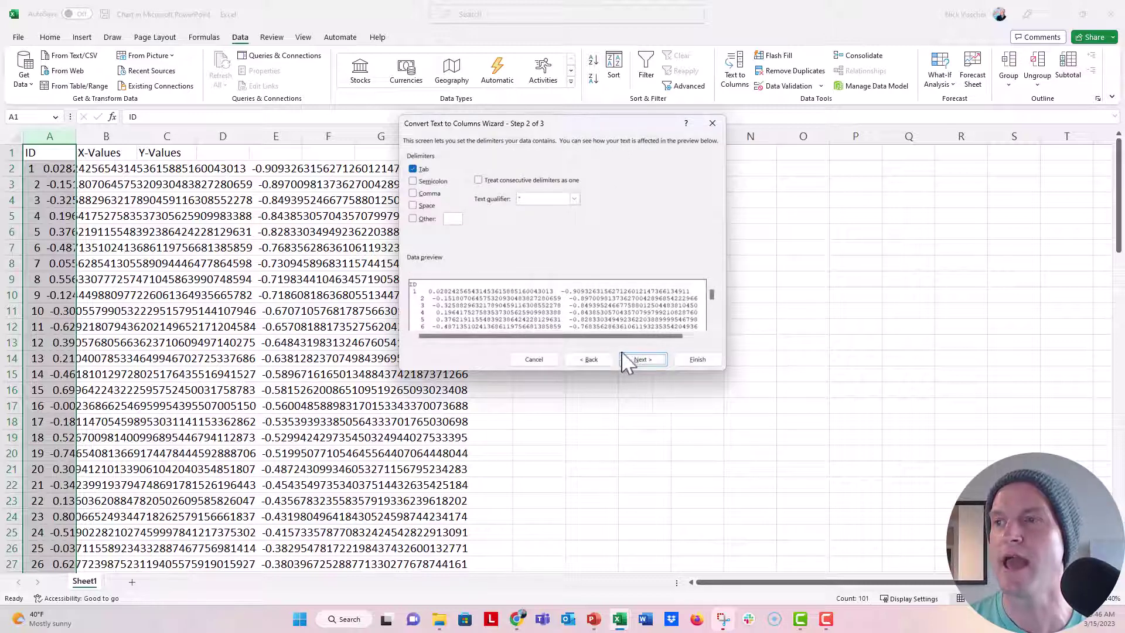
left_click(423, 206)
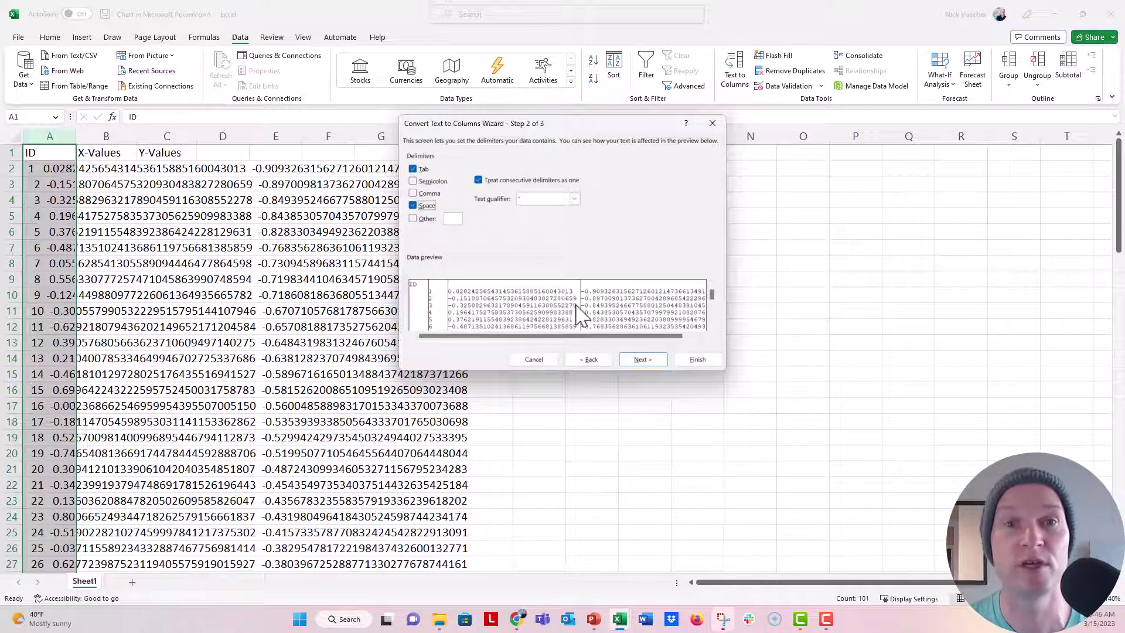
left_click(646, 361)
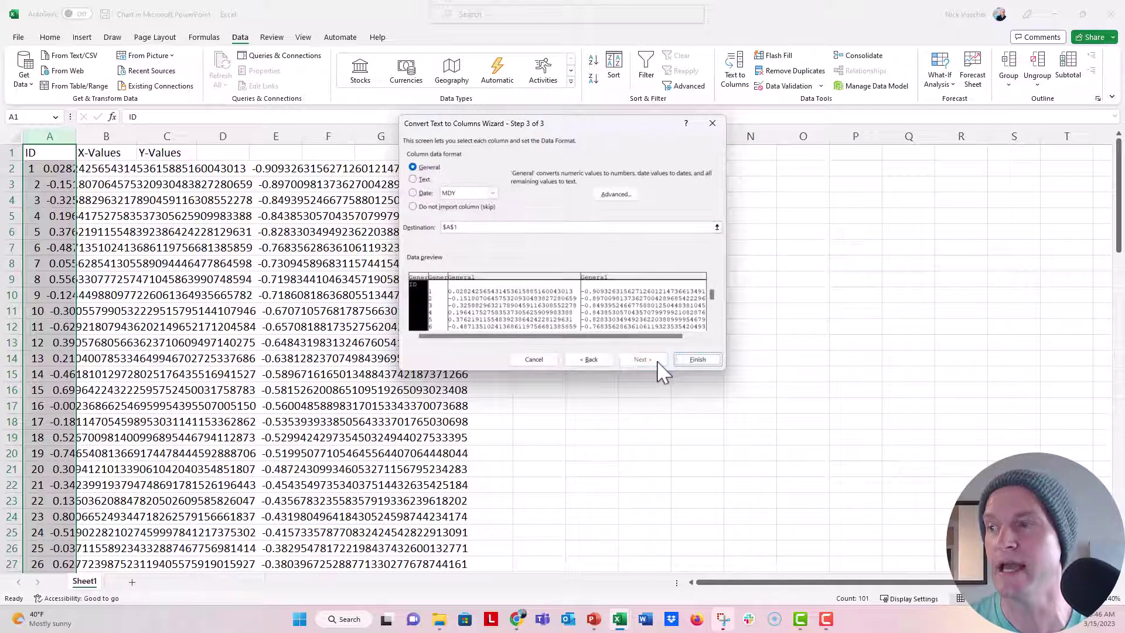
left_click(689, 362)
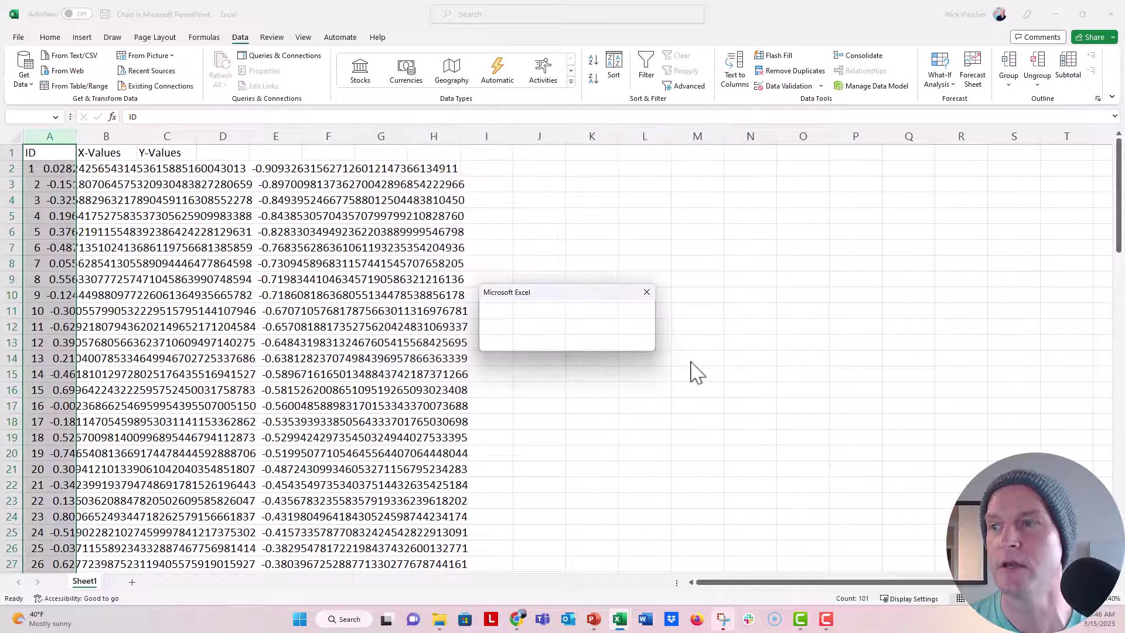
left_click(560, 343)
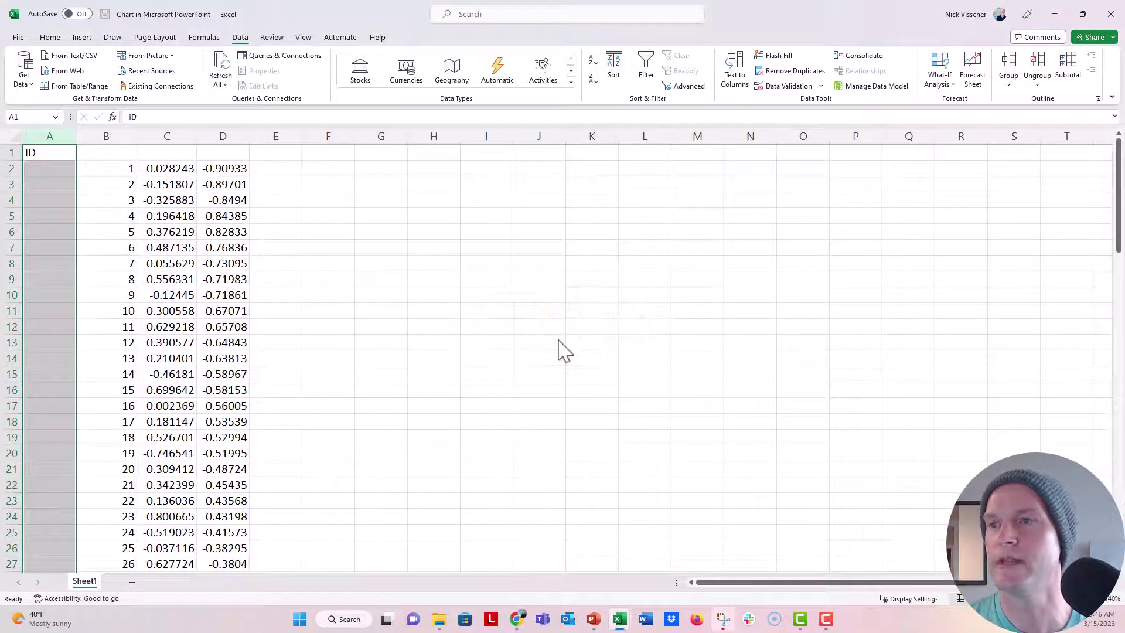
- Delete the now-empty column A
scroll(394, 324, "down", 3)
scroll(397, 325, "up", 3)
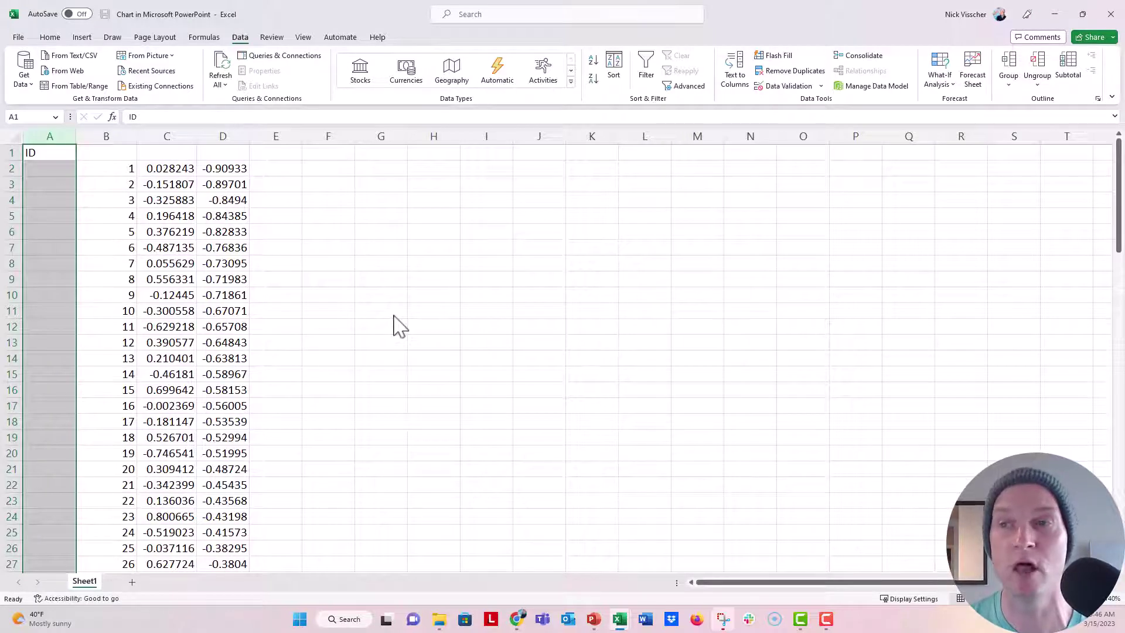
right_click(54, 142)
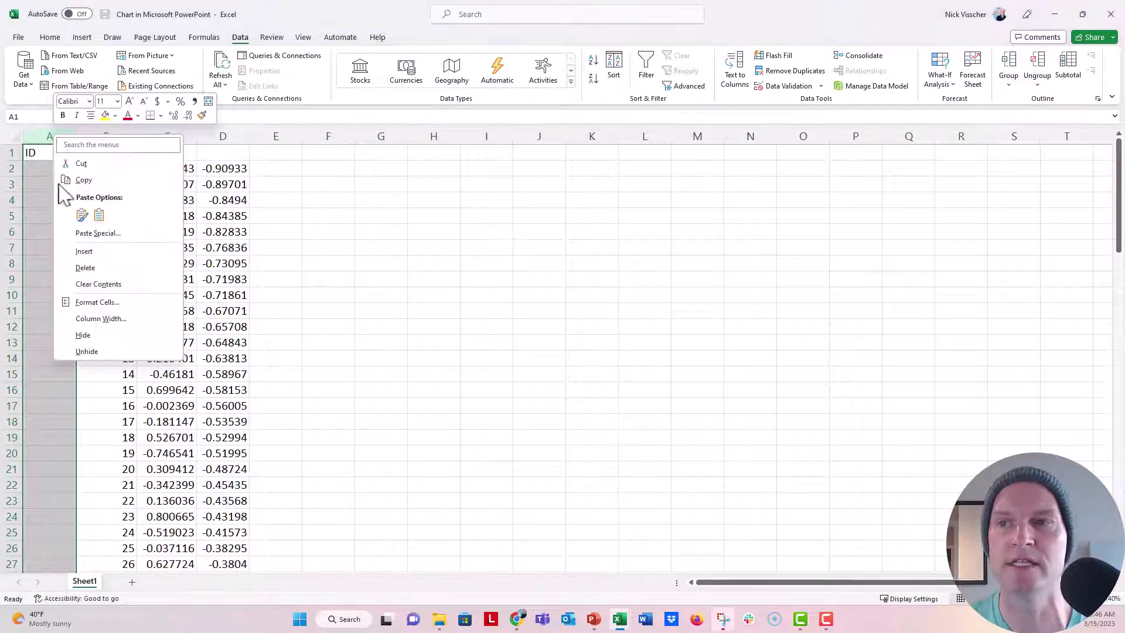
left_click(75, 268)
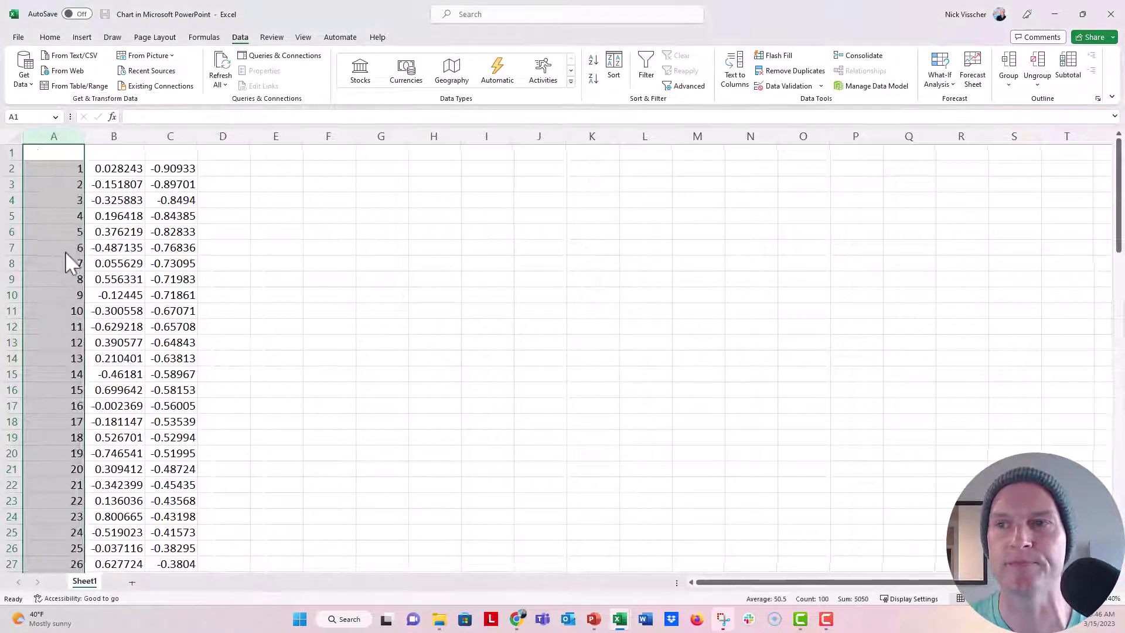
- Head columns A, B and C as 'id', 'x value' and 'y value'
left_click(38, 152)
type("id")
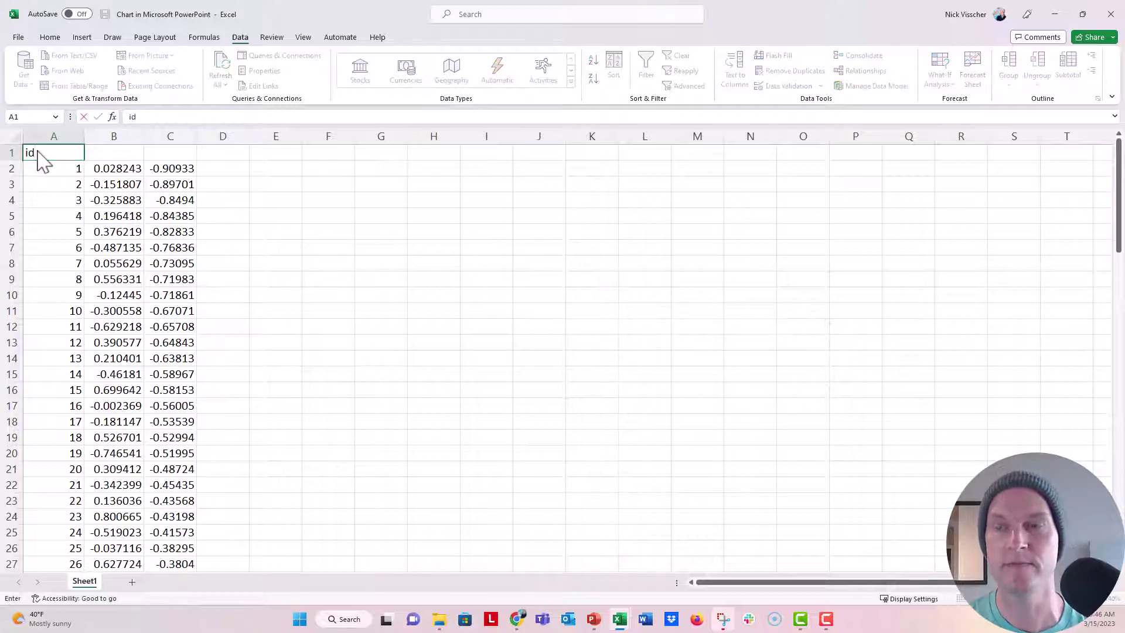
key("Tab")
type("x value")
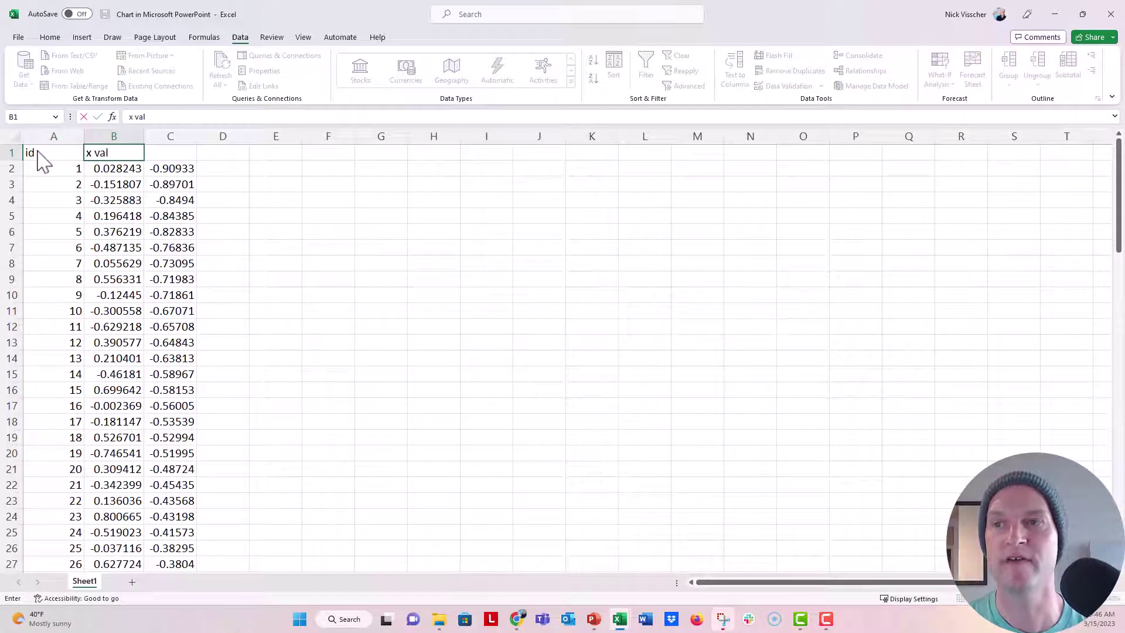
key("Tab")
type("y value")
key("Return")
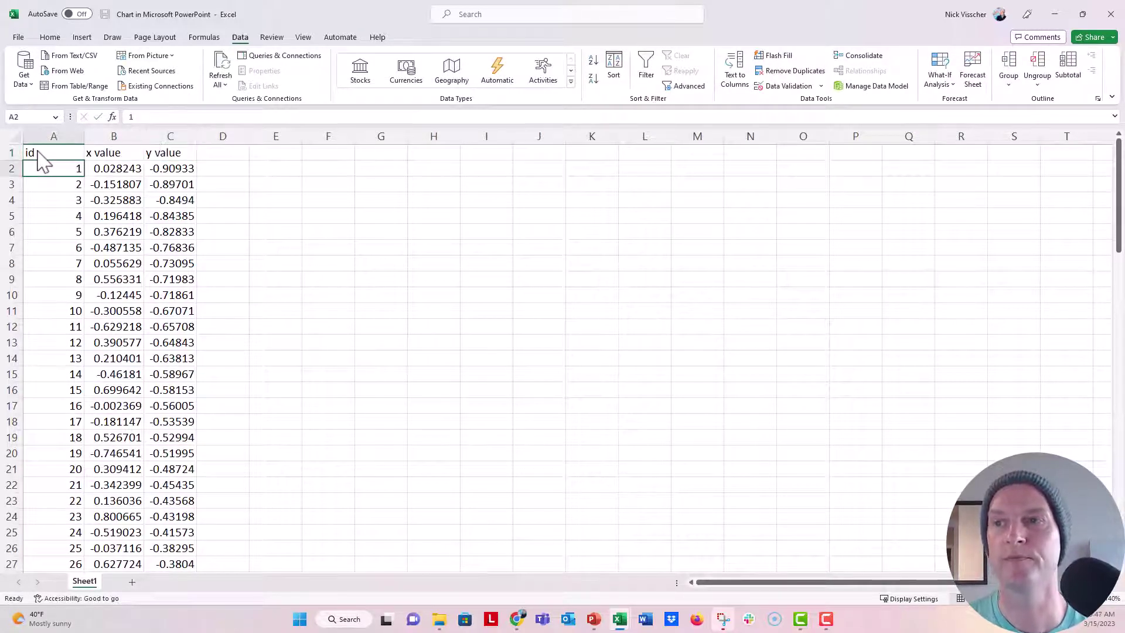
left_click_drag(770, 25, 0, 200)
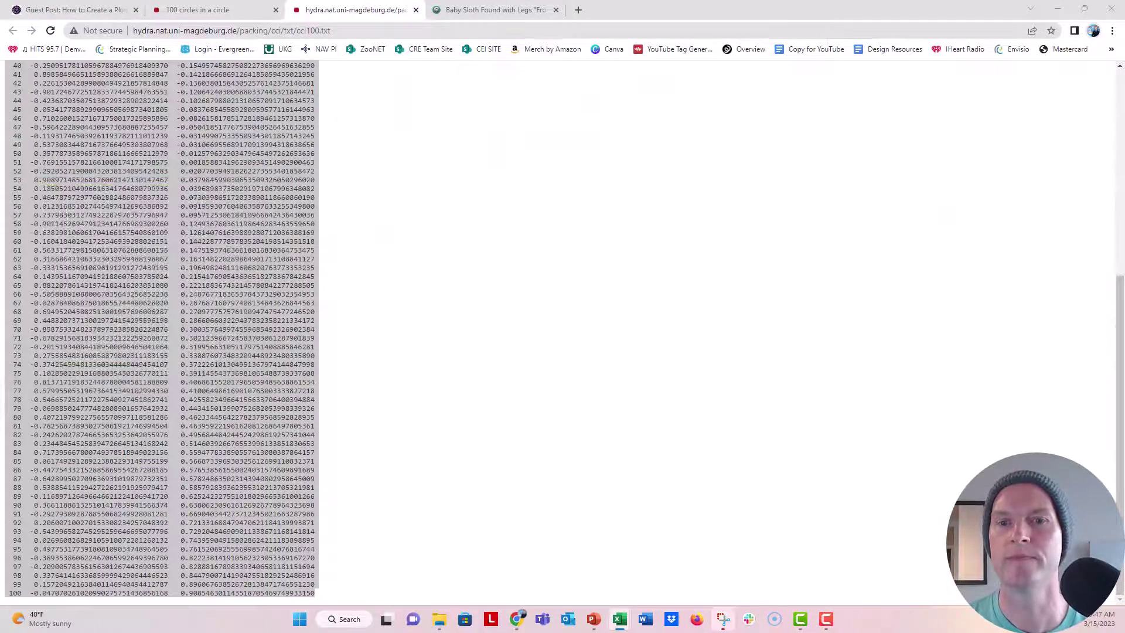
- Select all the coordinate text in Chrome, then minimize the browser to reveal PowerPoint
key("ctrl+a")
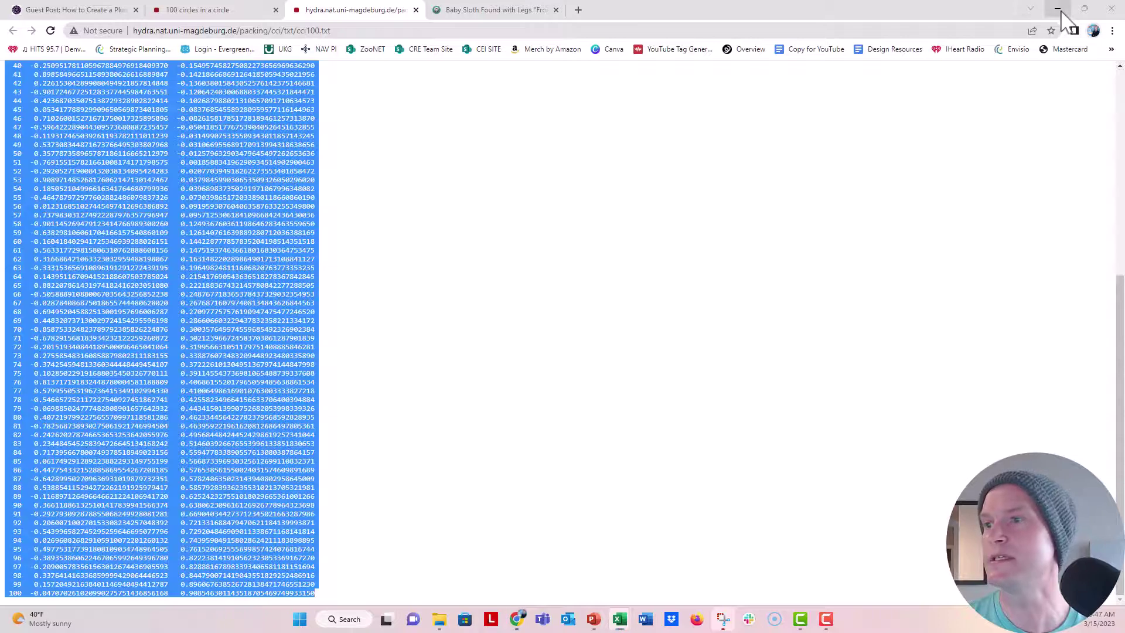
left_click(1058, 9)
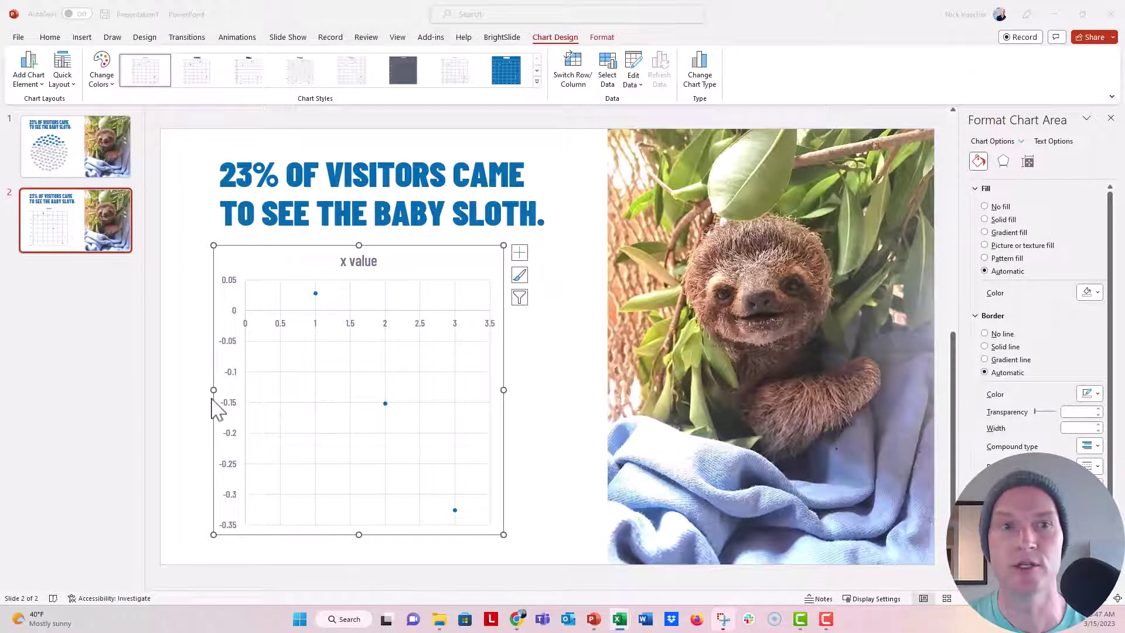
- Select the whole sloth scatter chart and open its Select Data Source dialog
left_click(243, 246)
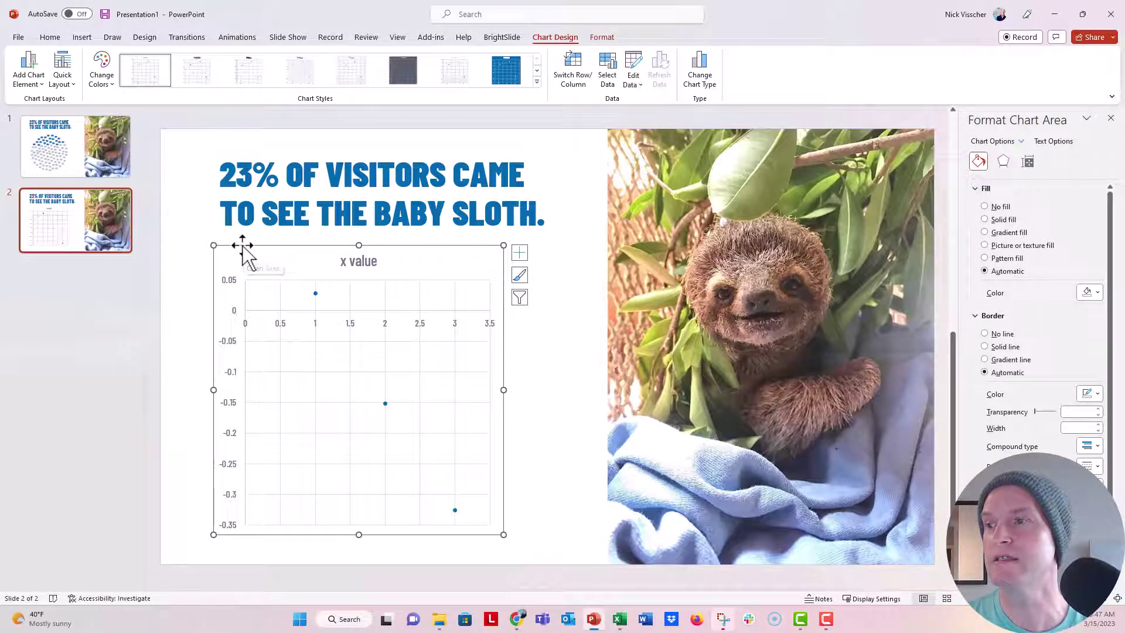
right_click(336, 348)
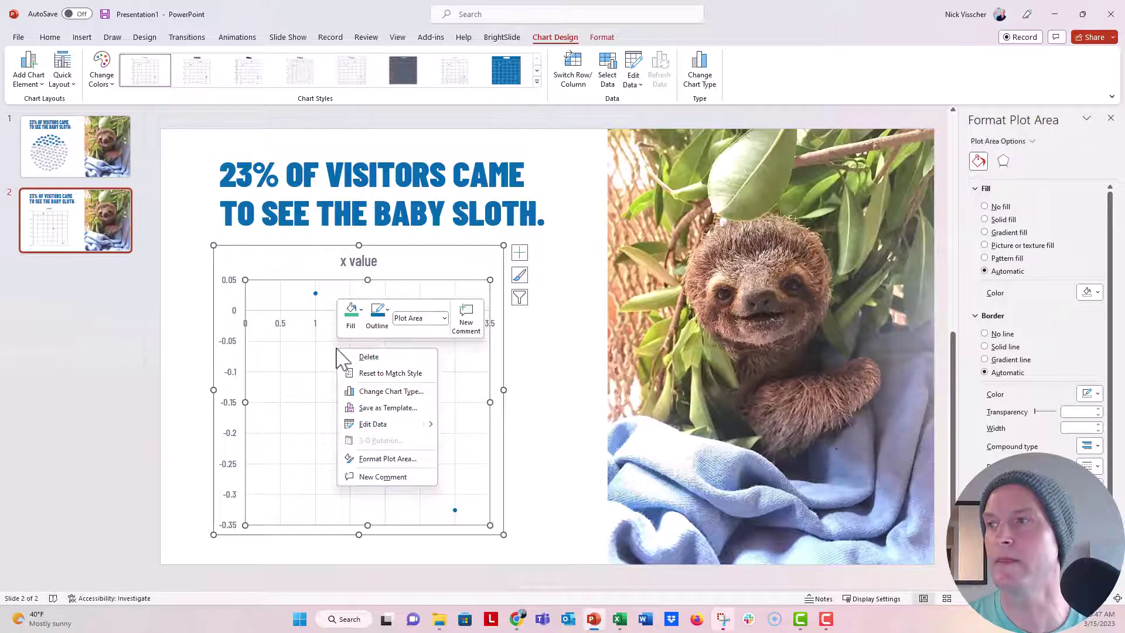
left_click(452, 252)
left_click(452, 252)
left_click(610, 81)
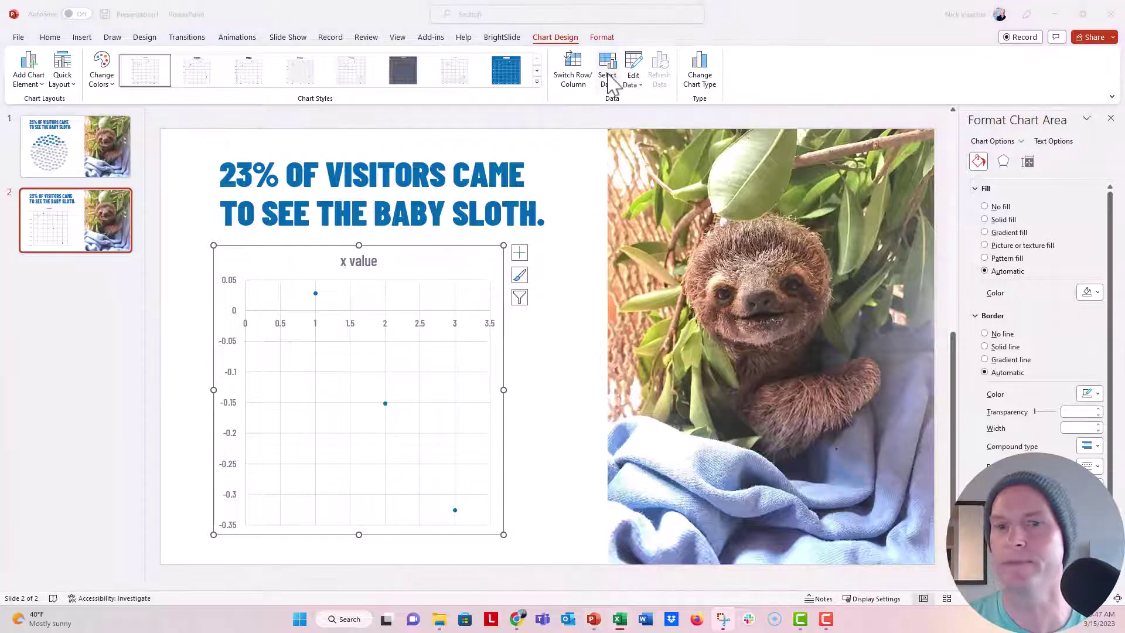
left_click_drag(800, 277, 767, 234)
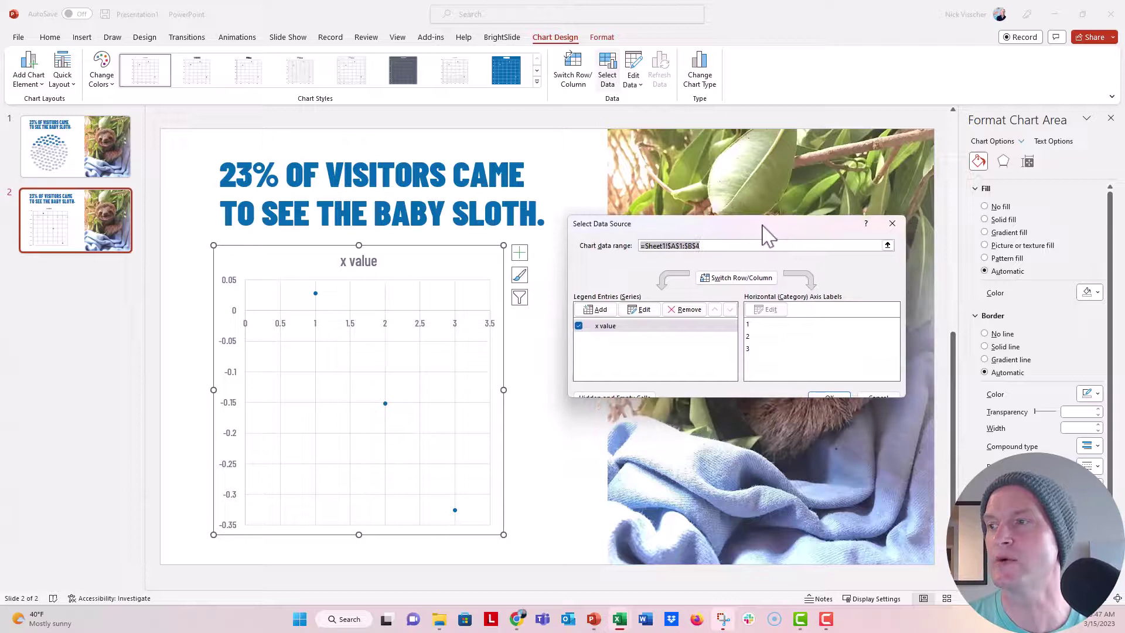
- Edit the 'x value' series and collapse its X values range to re-pick it in the Excel data sheet
left_click(632, 329)
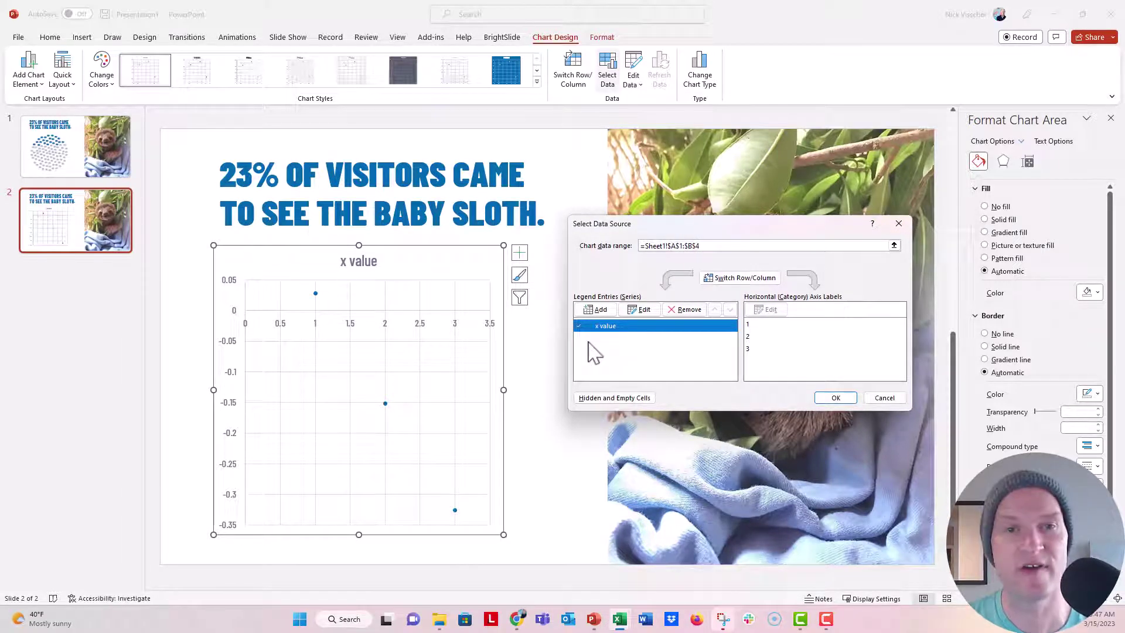
left_click(645, 309)
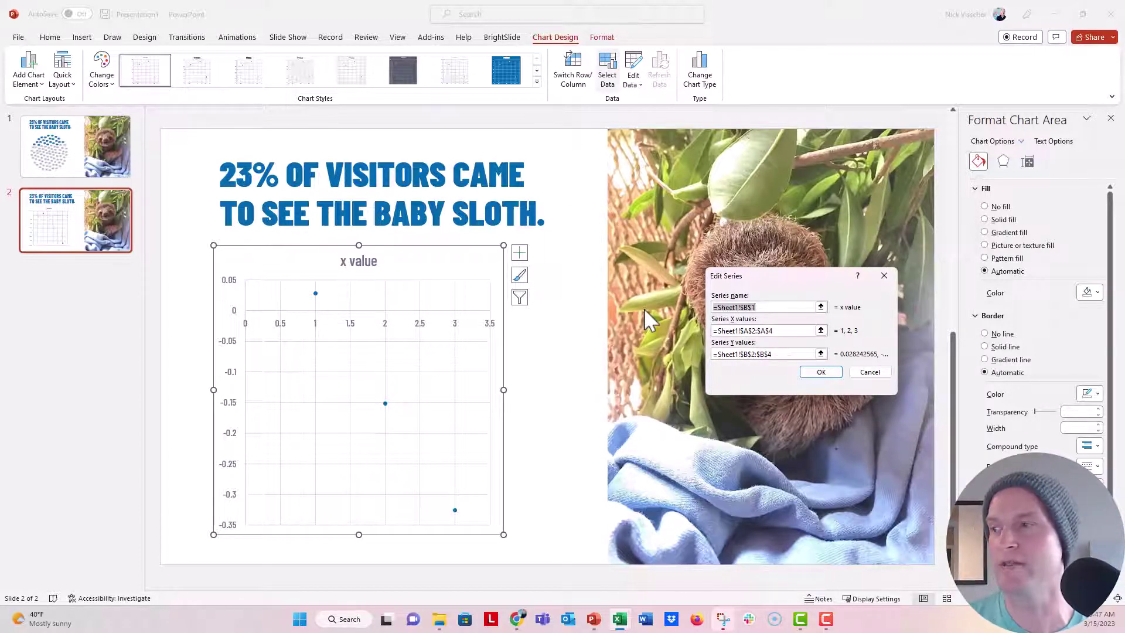
left_click(821, 331)
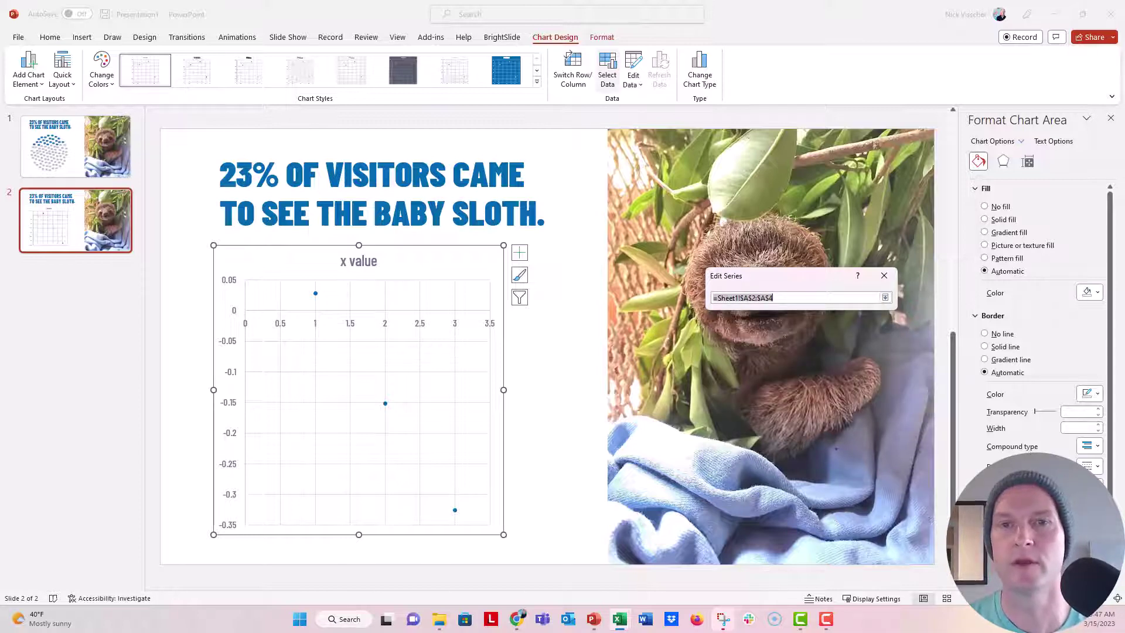
key("alt+Tab")
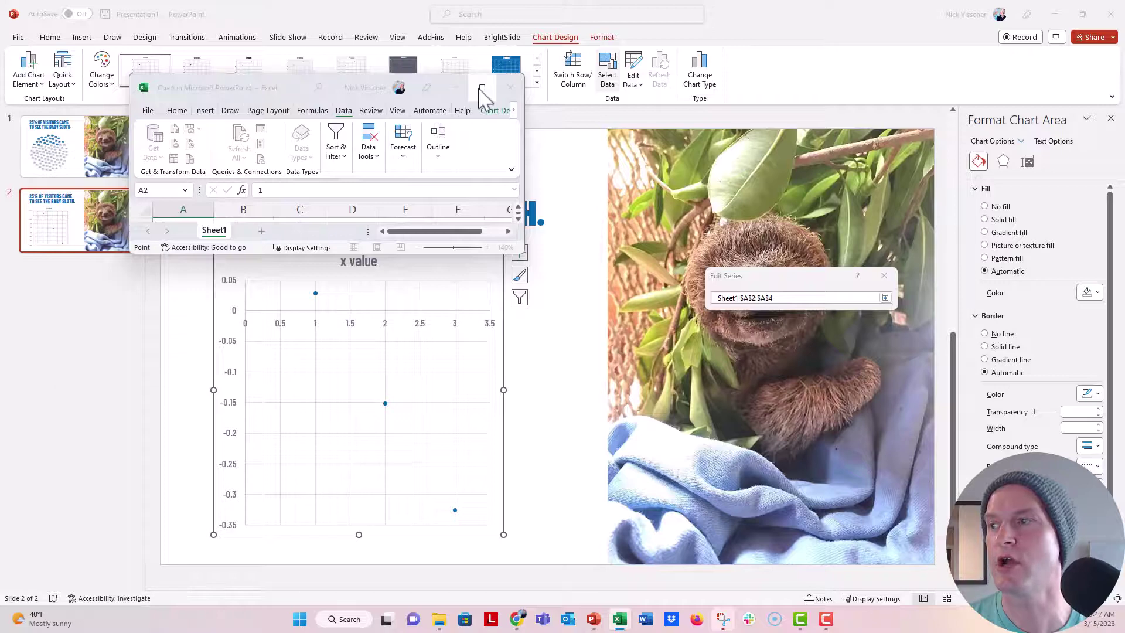
- Set the series X values to B2:B101 on the maximized data sheet
left_click(481, 88)
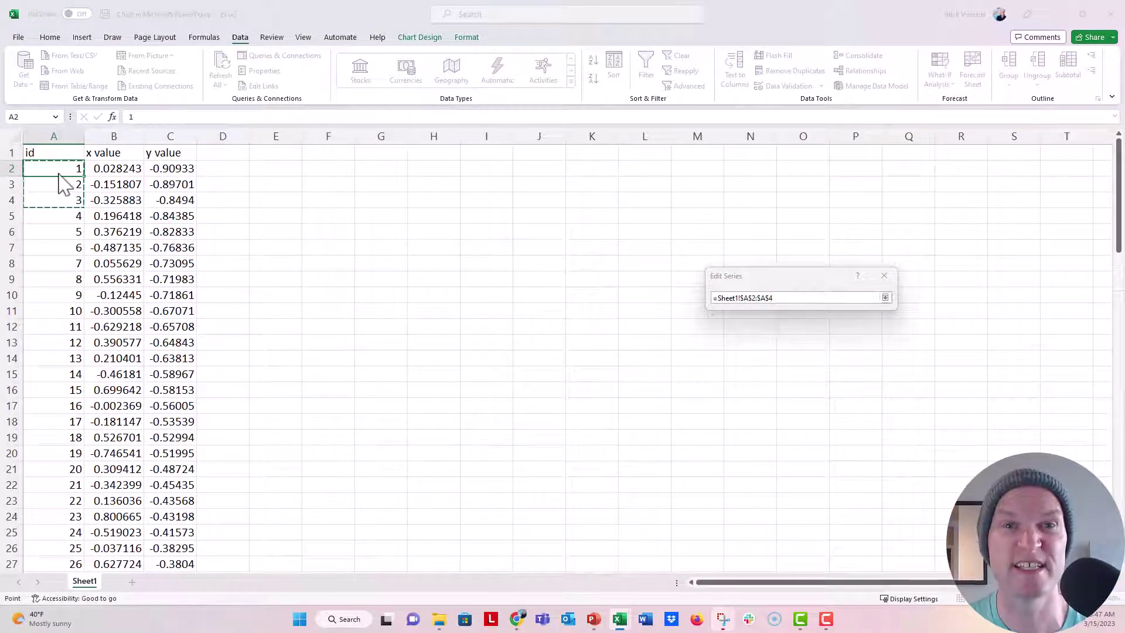
left_click_drag(99, 170, 132, 560)
scroll(130, 547, "up", 20)
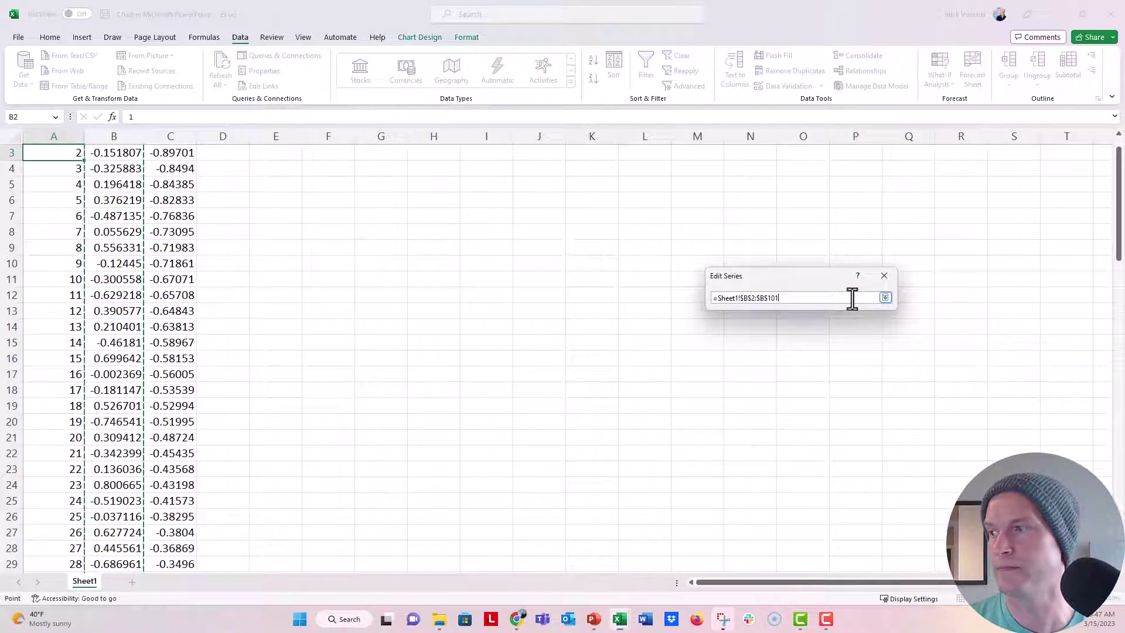
key("Return")
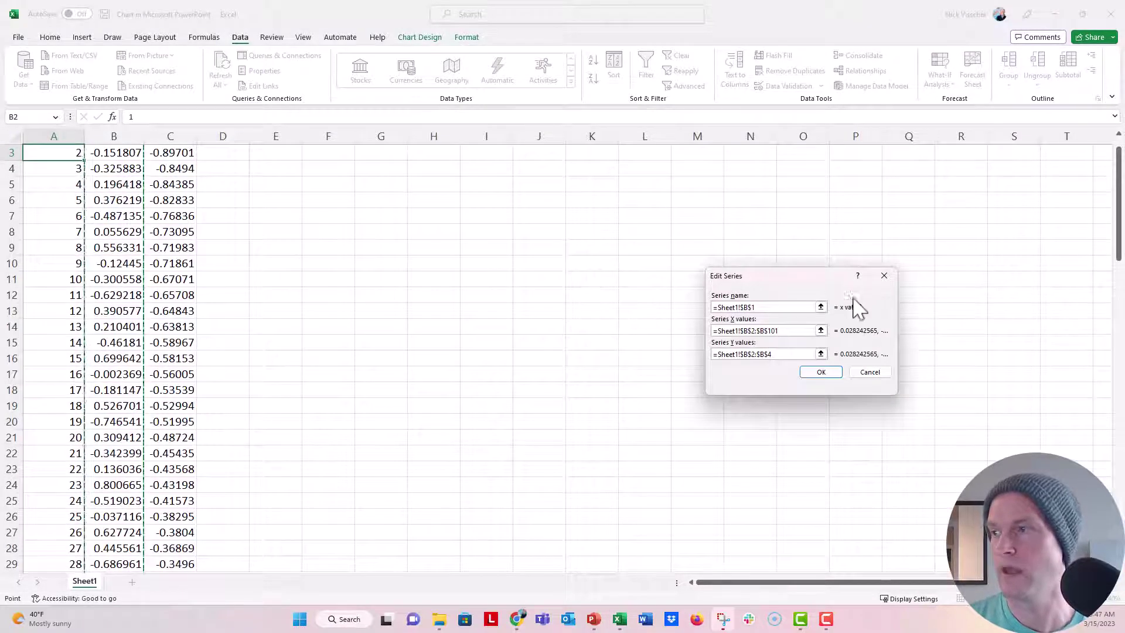
- Set the series Y values to C2:C101, confirm both dialogs and close the data sheet
left_click(821, 354)
left_click_drag(170, 170, 187, 557)
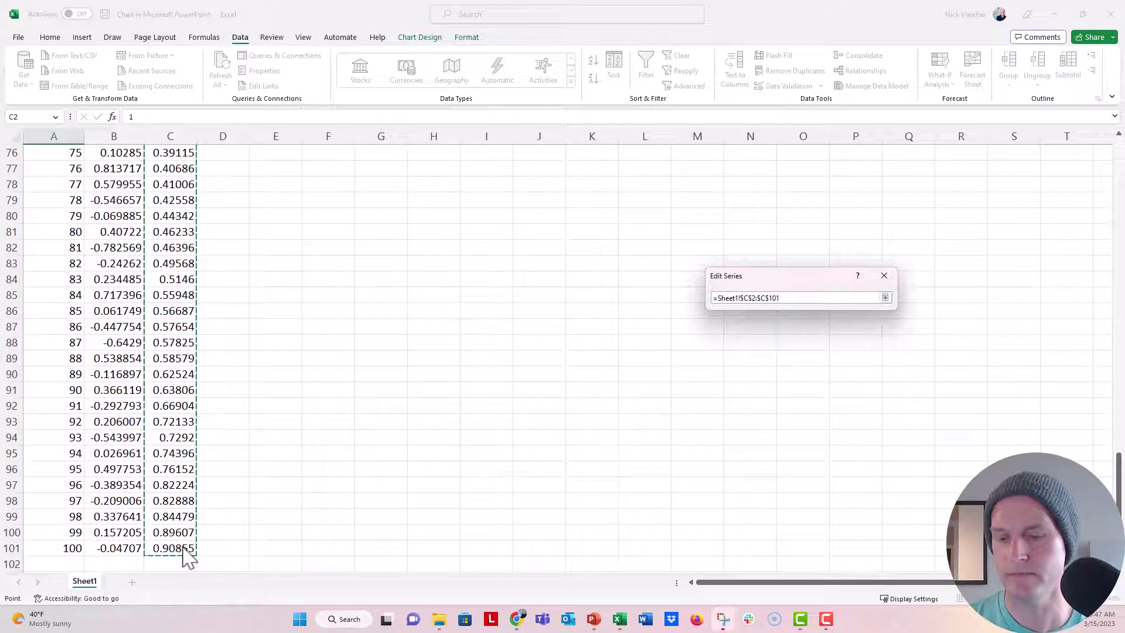
key("Return")
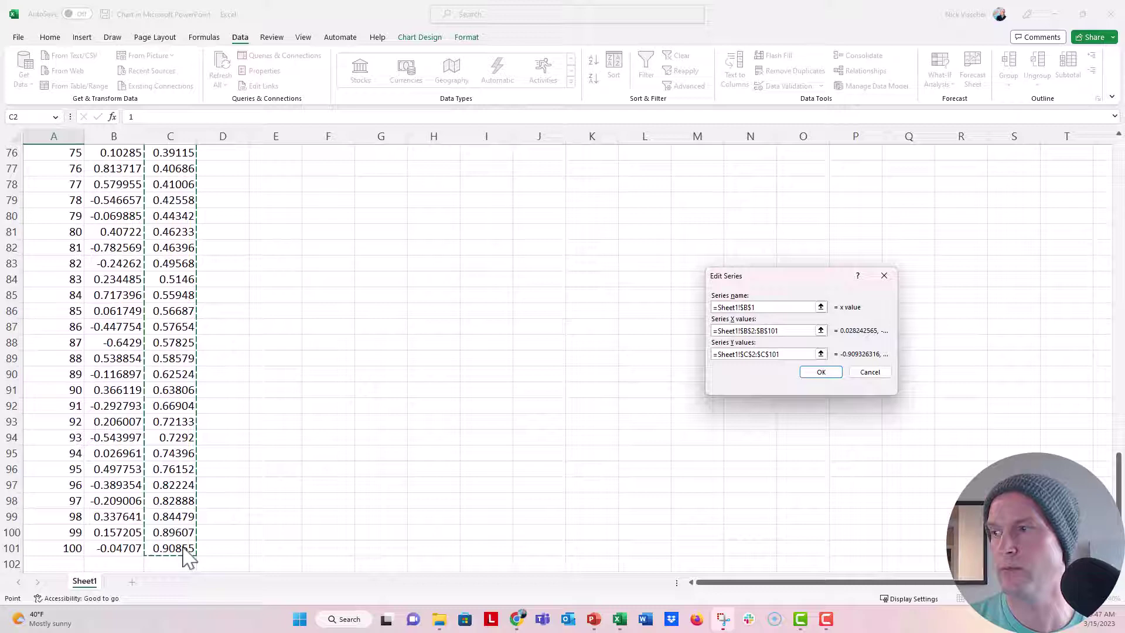
left_click(812, 374)
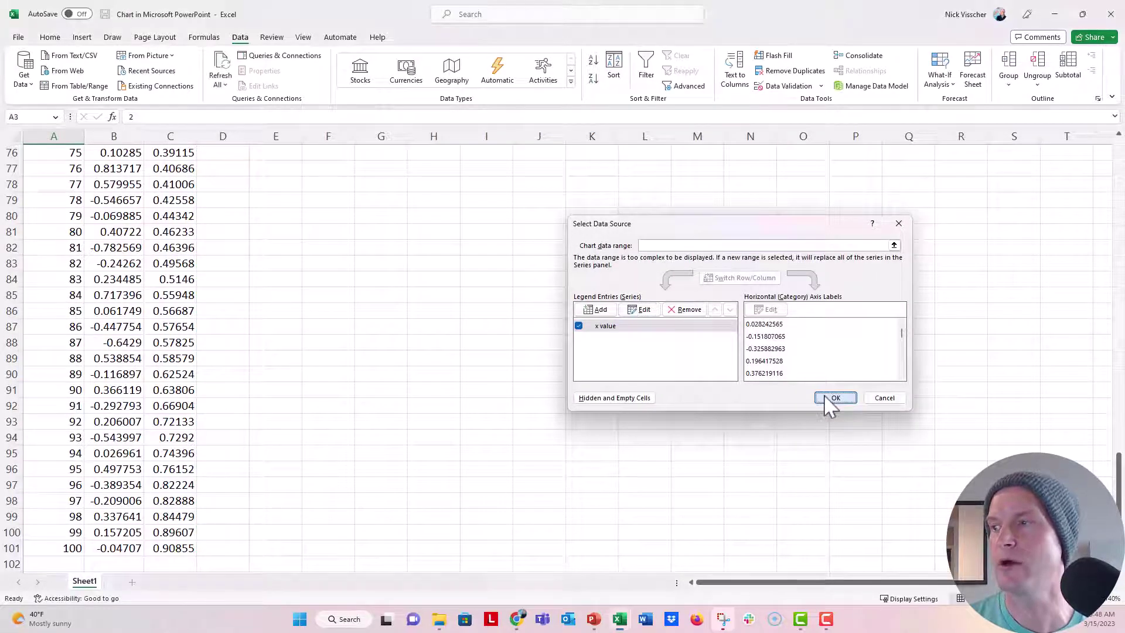
left_click(835, 398)
left_click(1110, 14)
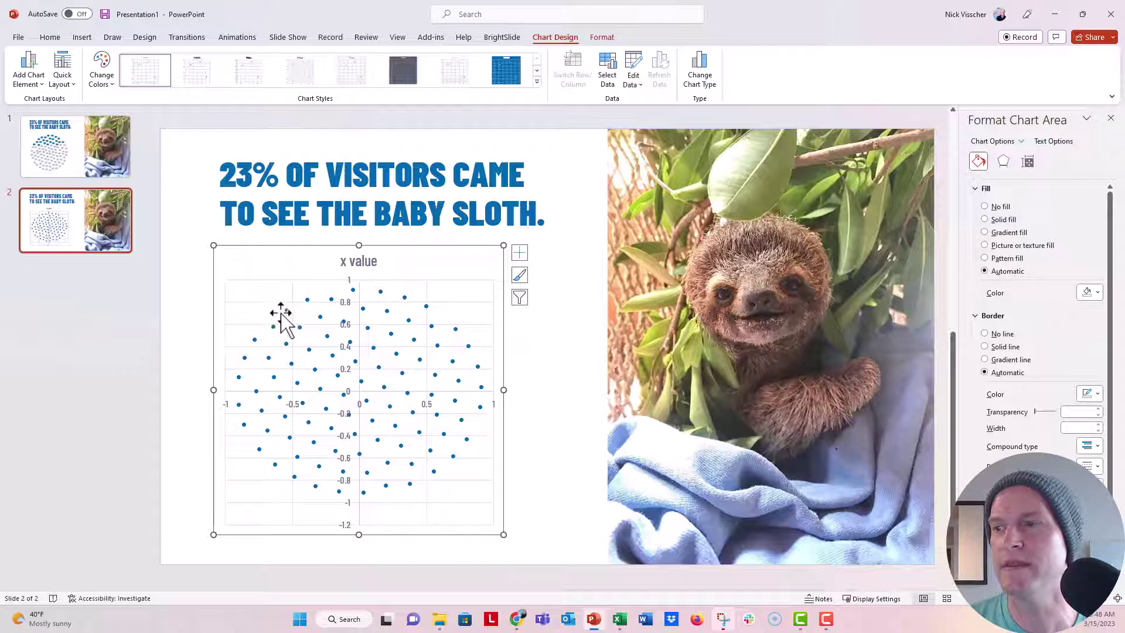
- Fix the vertical axis bounds in Format Axis, starting at a minimum of -1
left_click(351, 281)
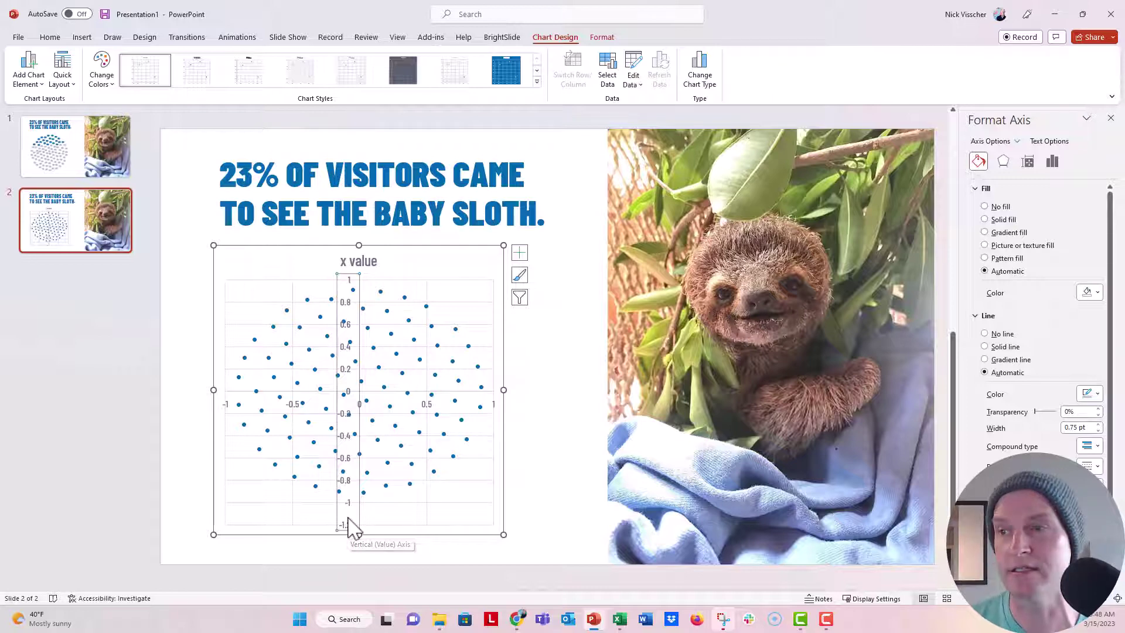
left_click(1053, 163)
left_click(1016, 191)
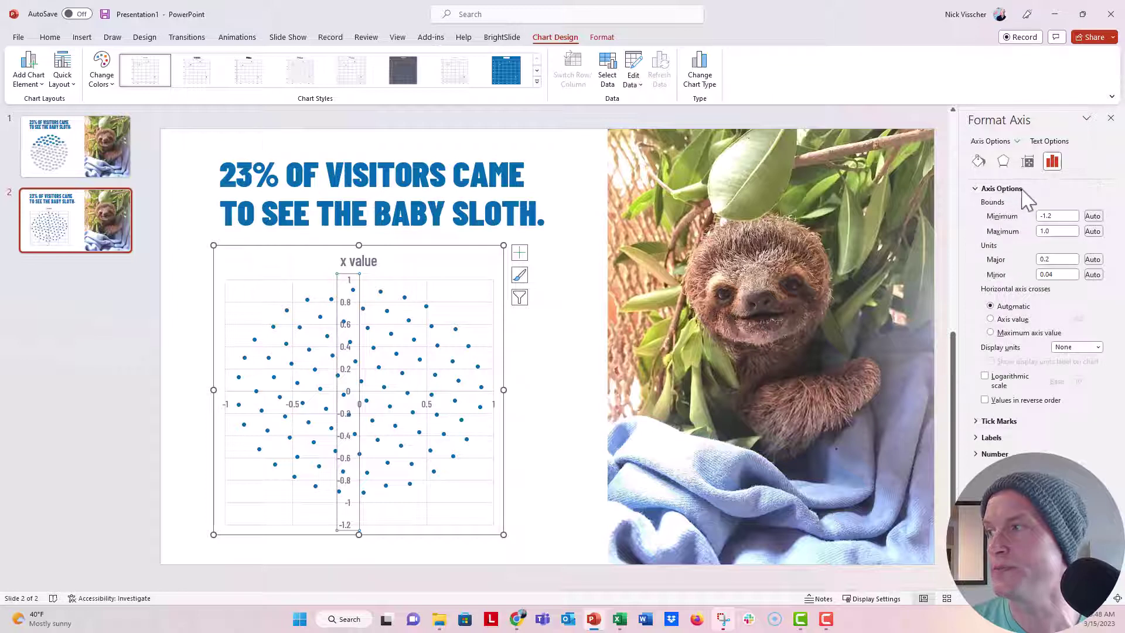
type("-1")
key("Tab")
type("1.5")
key("Return")
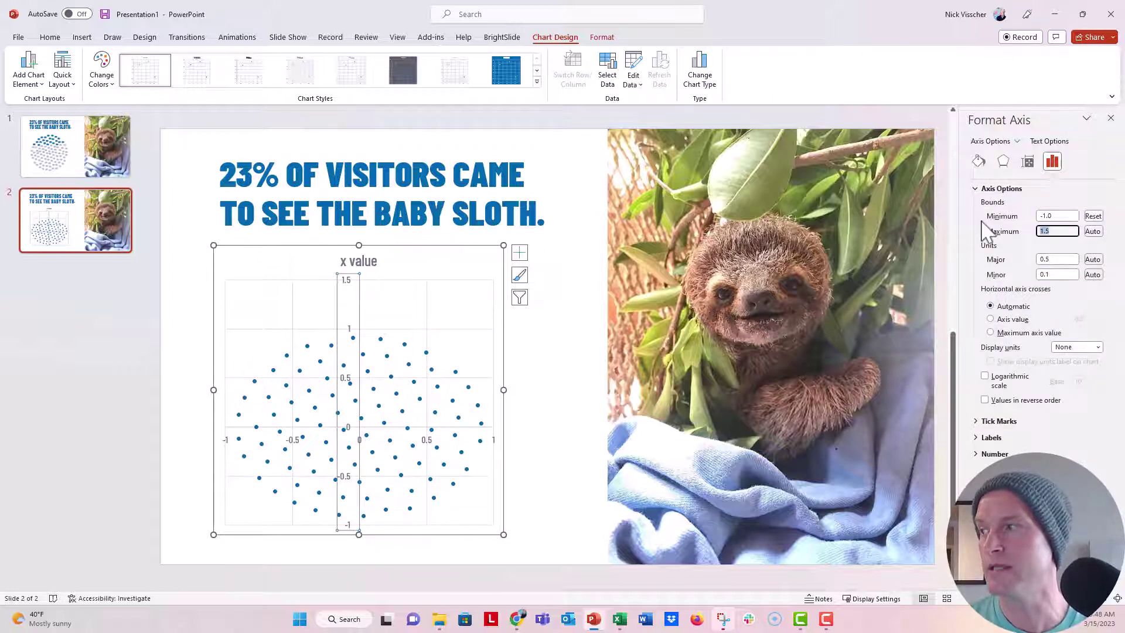
key("Return")
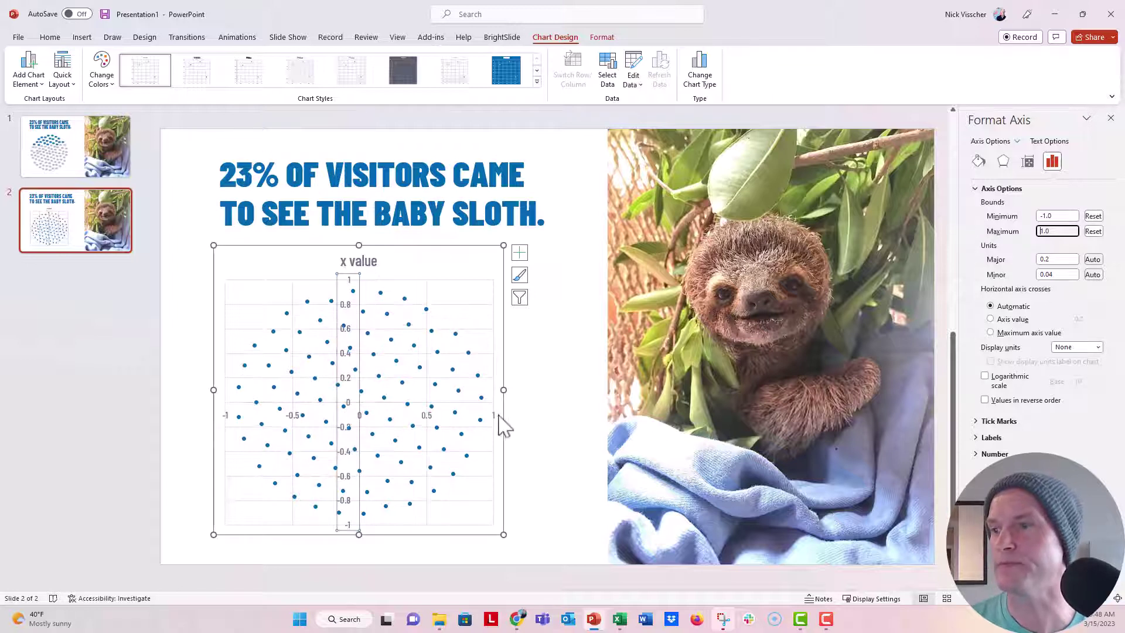
- Set the horizontal axis bounds to minimum -1.0 and maximum 1.0
left_click(496, 416)
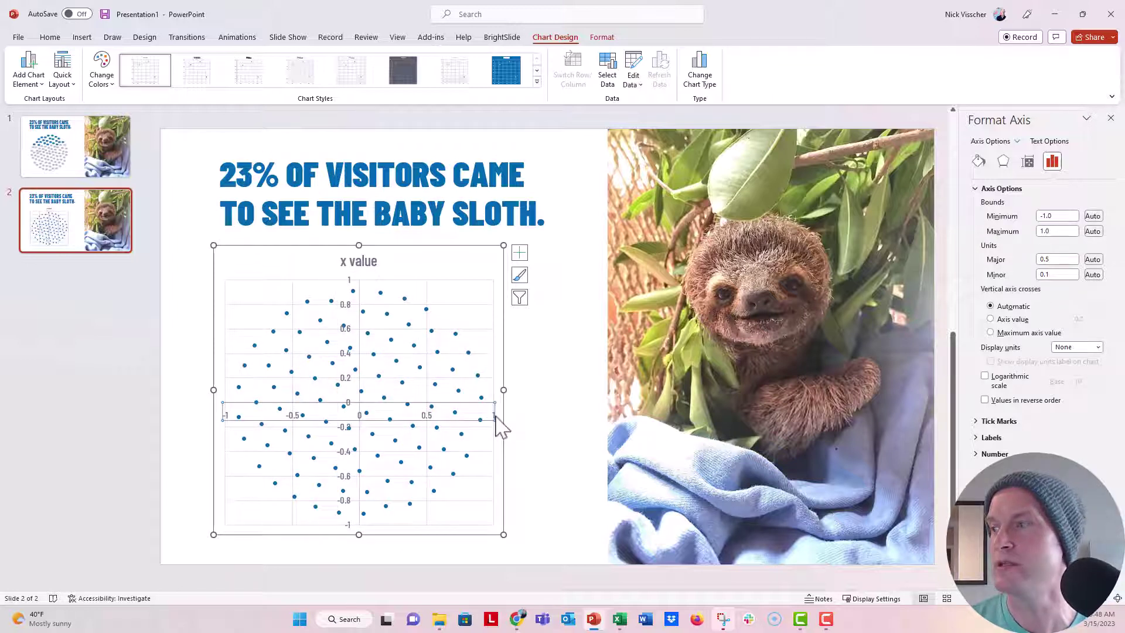
left_click(1023, 215)
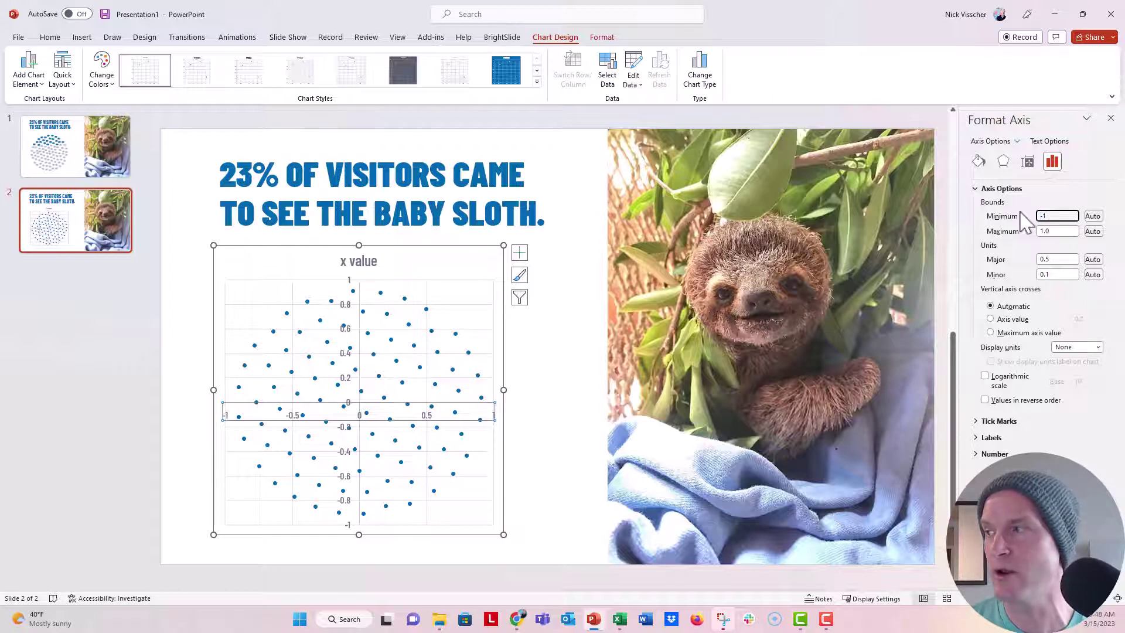
type("-1")
key("Return")
key("Tab")
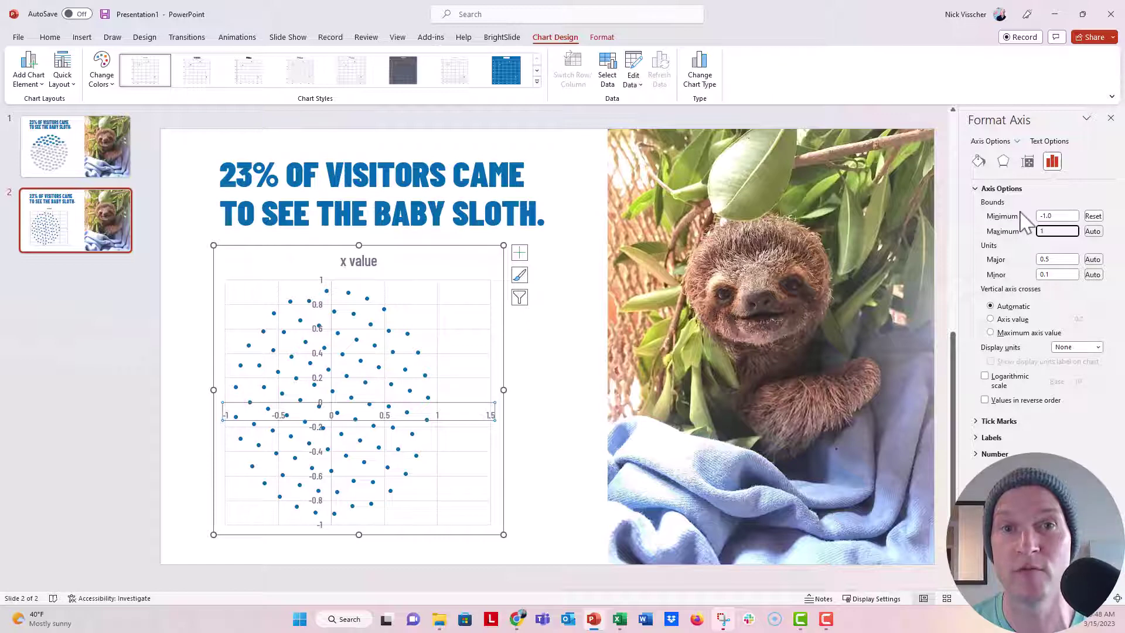
key("Return")
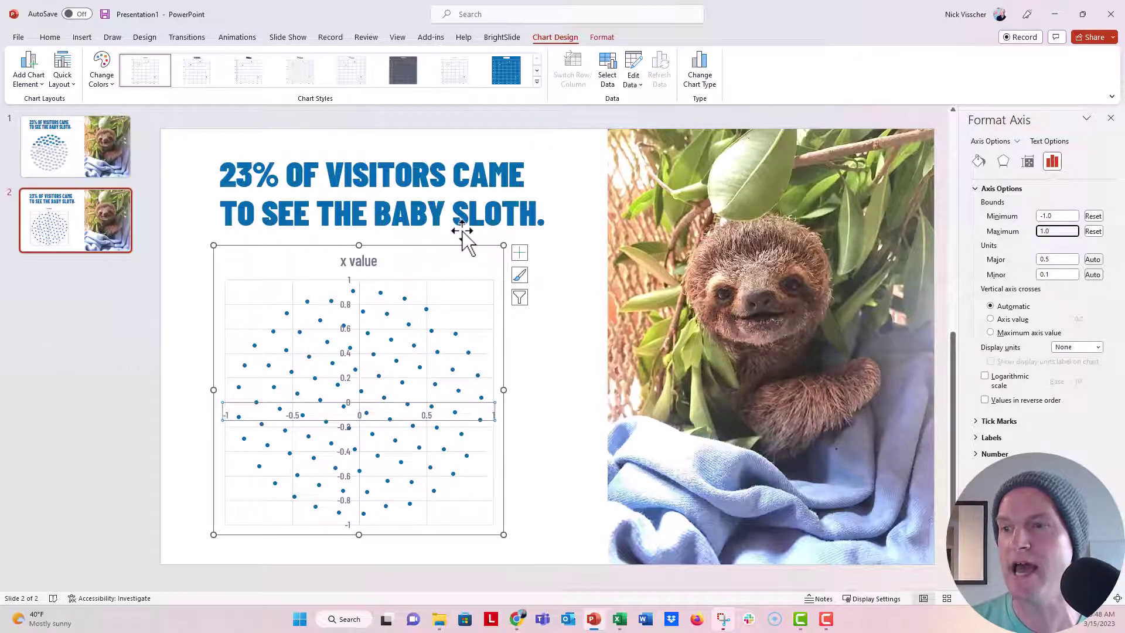
left_click(350, 280)
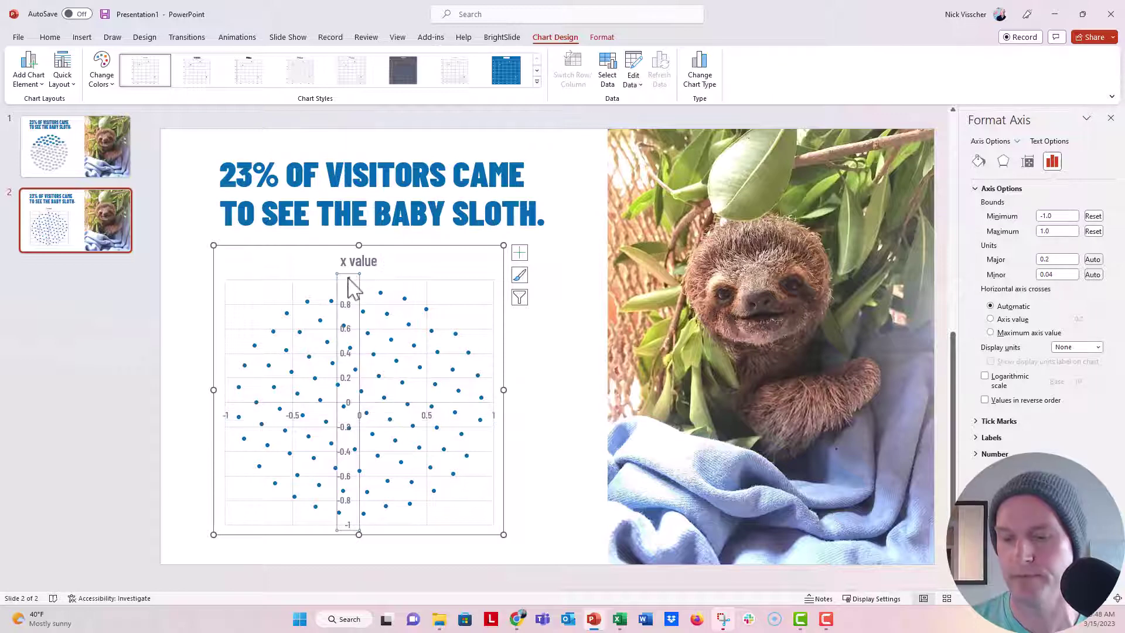
- Delete the vertical and horizontal axes, the 'x value' title and both sets of gridlines
key("Delete")
left_click(227, 418)
key("Delete")
left_click(343, 262)
key("Delete")
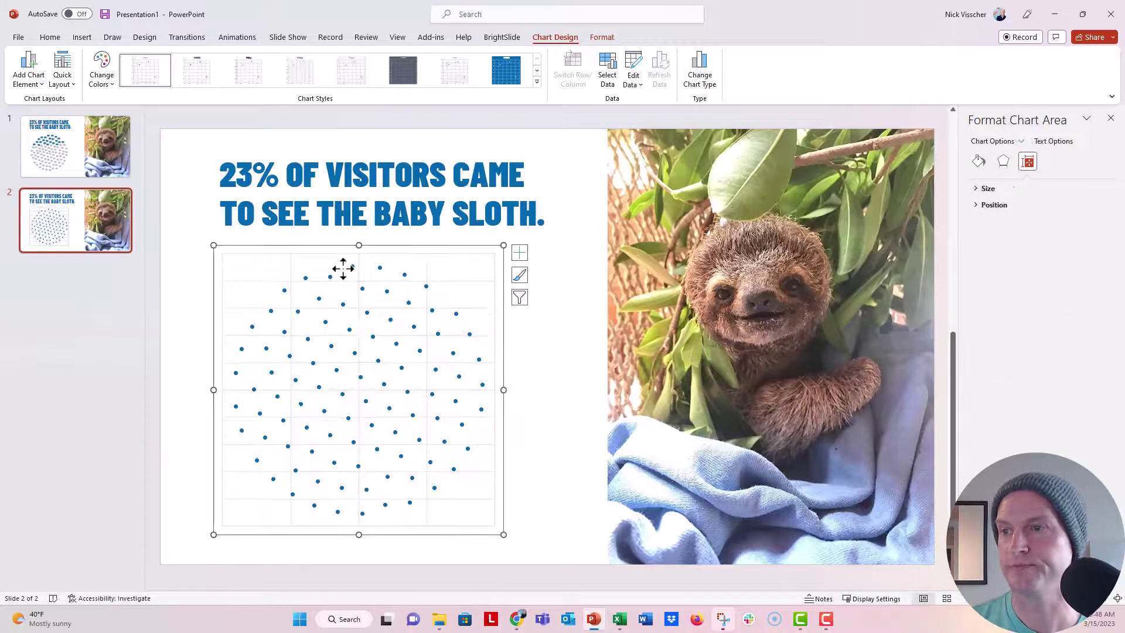
left_click(267, 282)
key("Delete")
left_click(292, 274)
key("Delete")
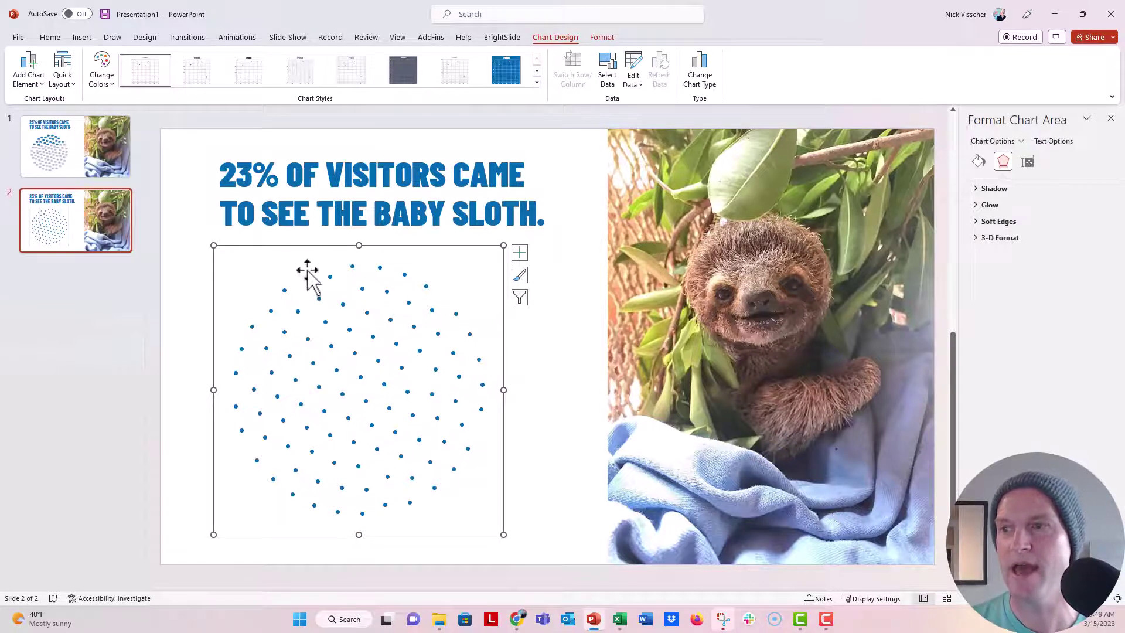
left_click(189, 321)
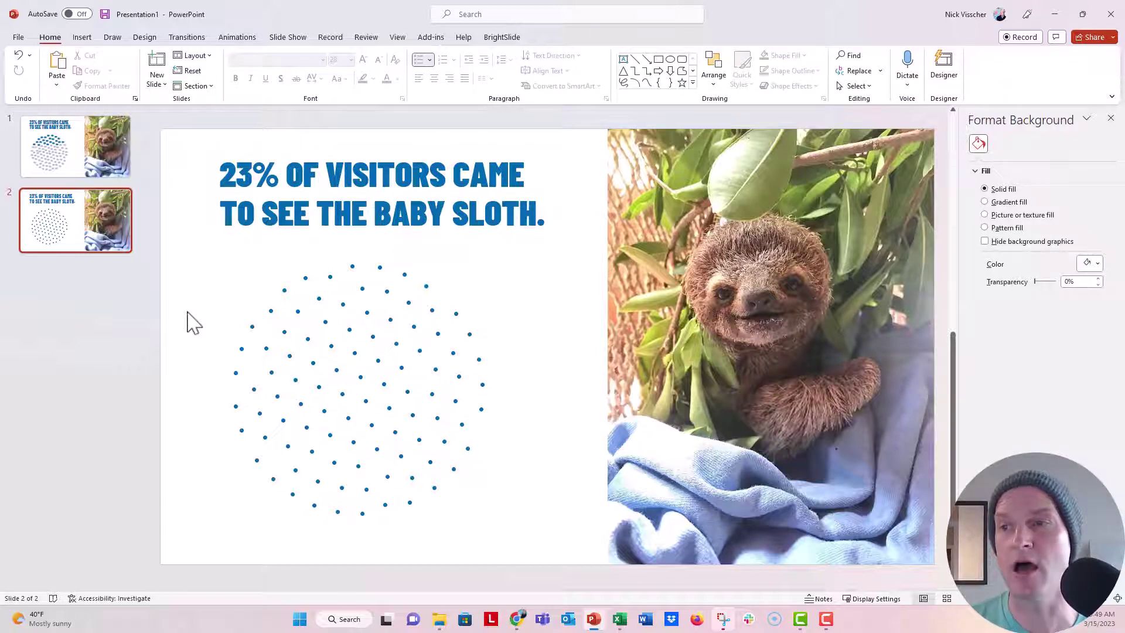
- Insert the first stock 'sloth' icon beside the headline and duplicate it below
left_click(86, 39)
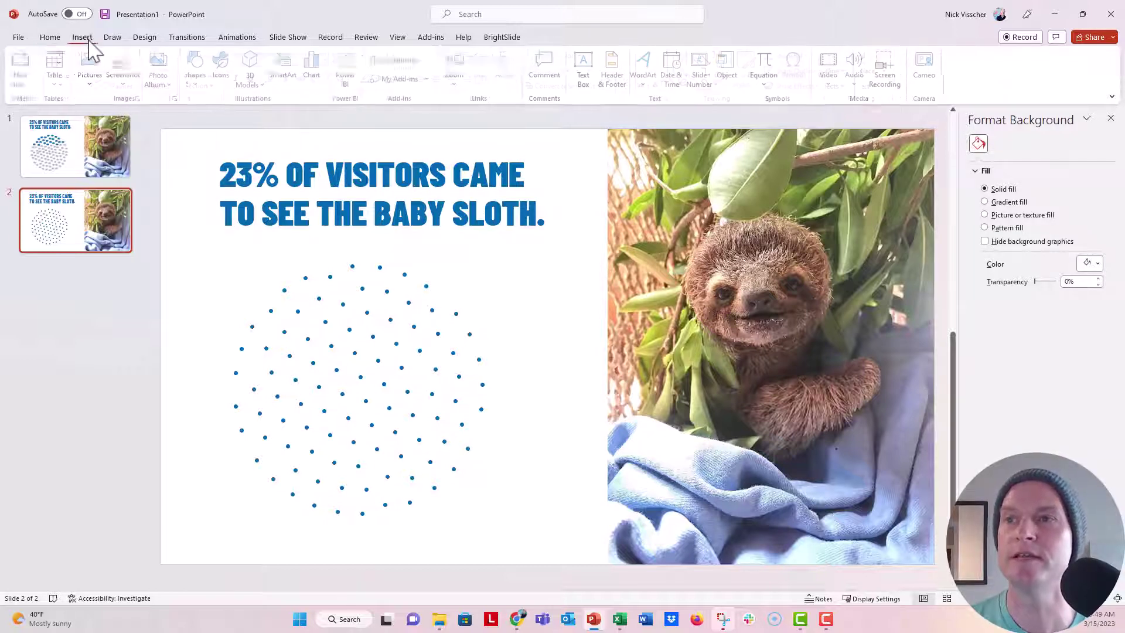
left_click(220, 83)
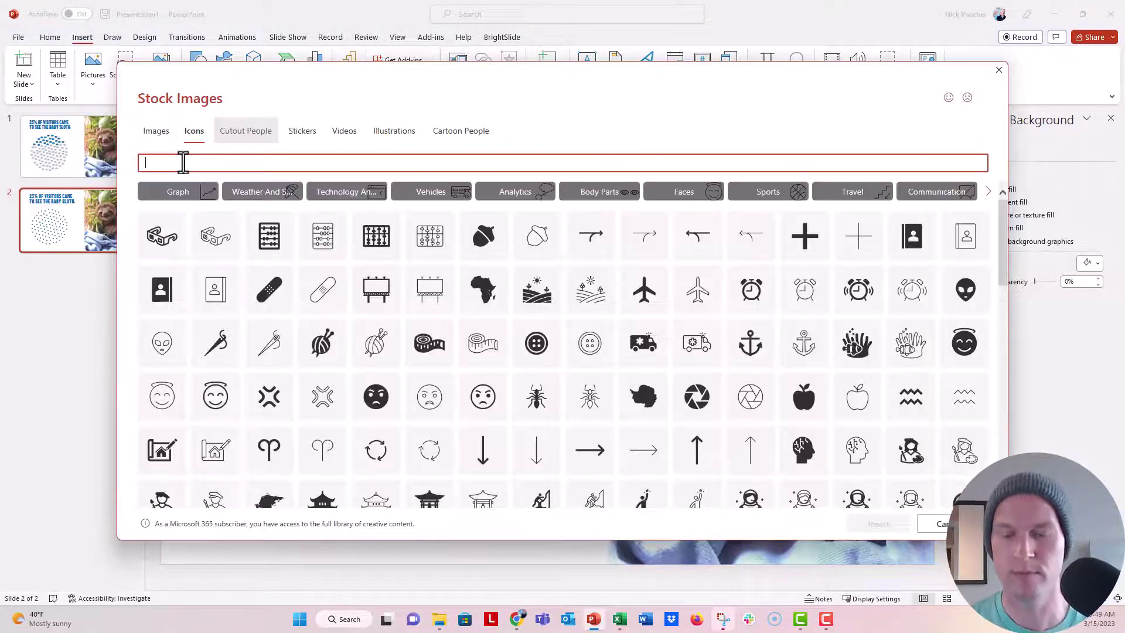
type("sloth")
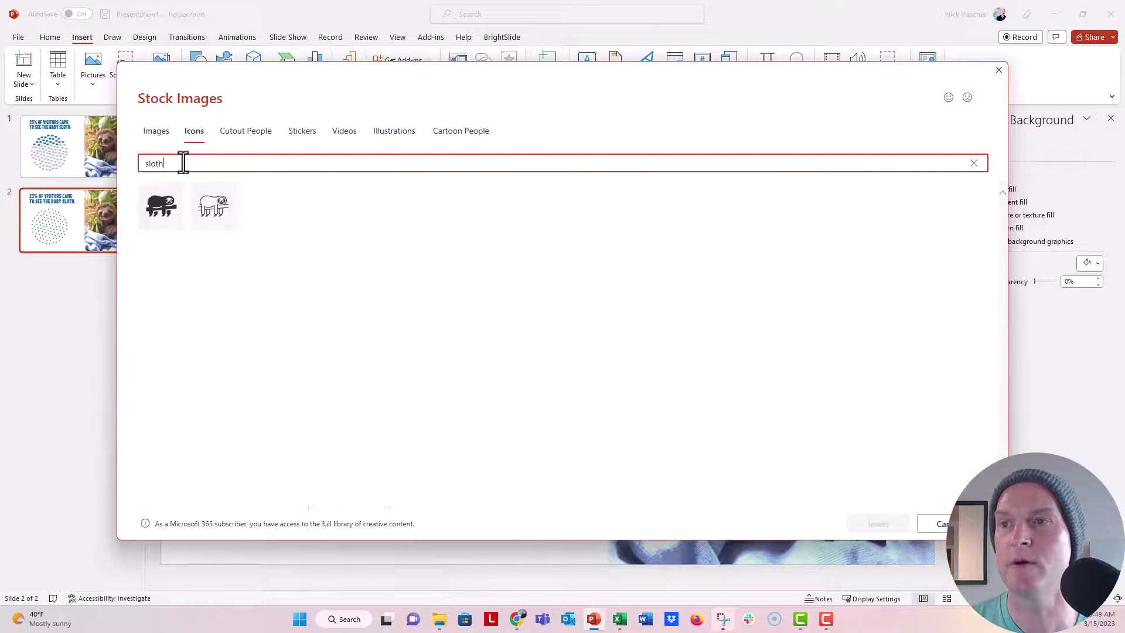
left_click(163, 215)
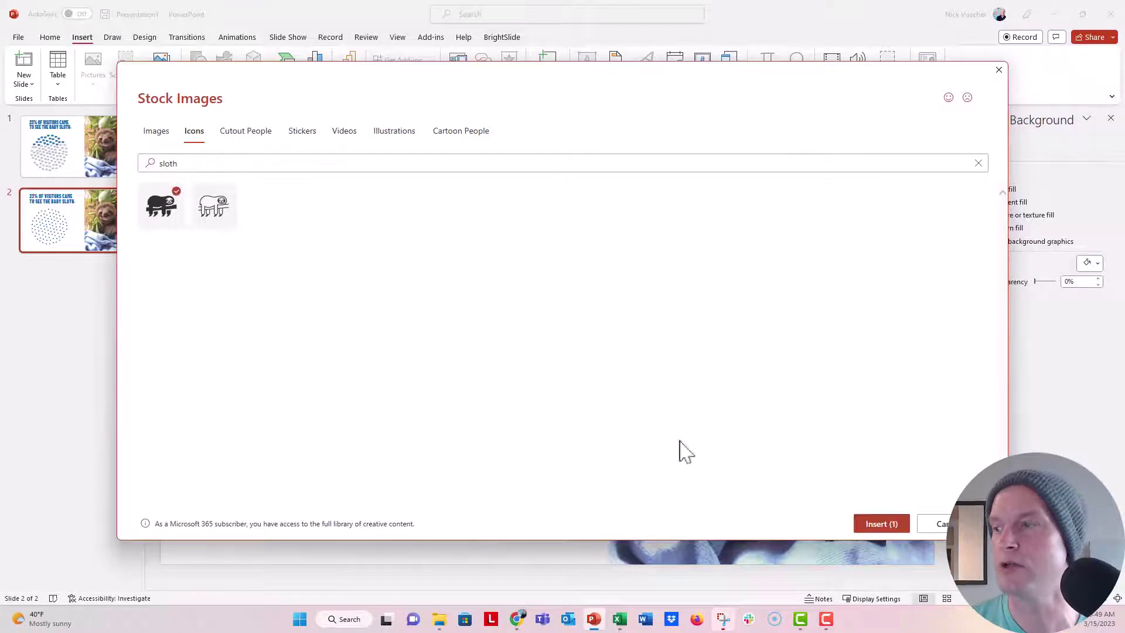
left_click(879, 524)
mouse_move(550, 340)
left_mouse_down()
mouse_move(566, 296)
mouse_move(559, 272)
mouse_move(545, 325)
left_mouse_up()
key("ctrl+d")
left_click(551, 287)
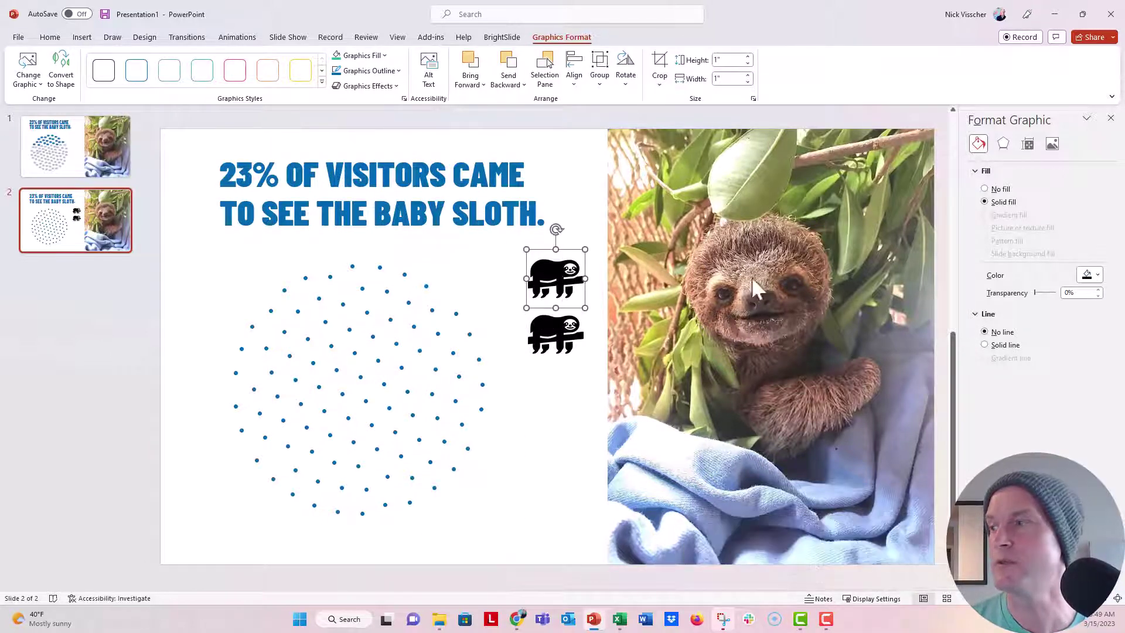
- Fill the upper sloth icon blue and the lower one light grey
left_click(1097, 276)
left_click(1067, 326)
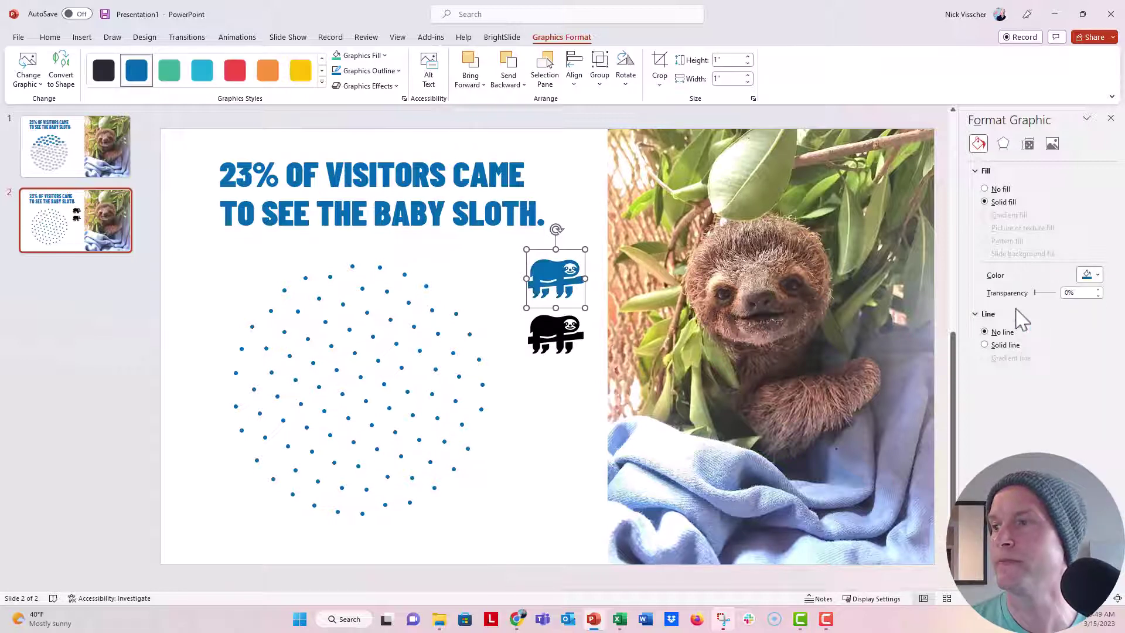
left_click(554, 336)
left_click(1097, 275)
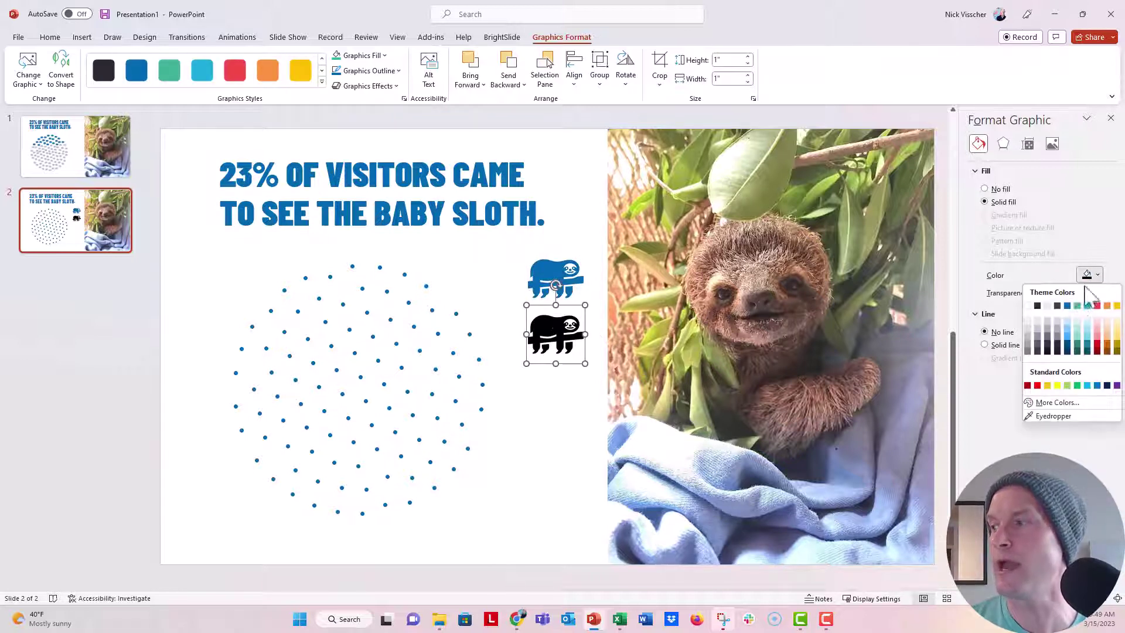
left_click(1049, 326)
left_click(527, 426)
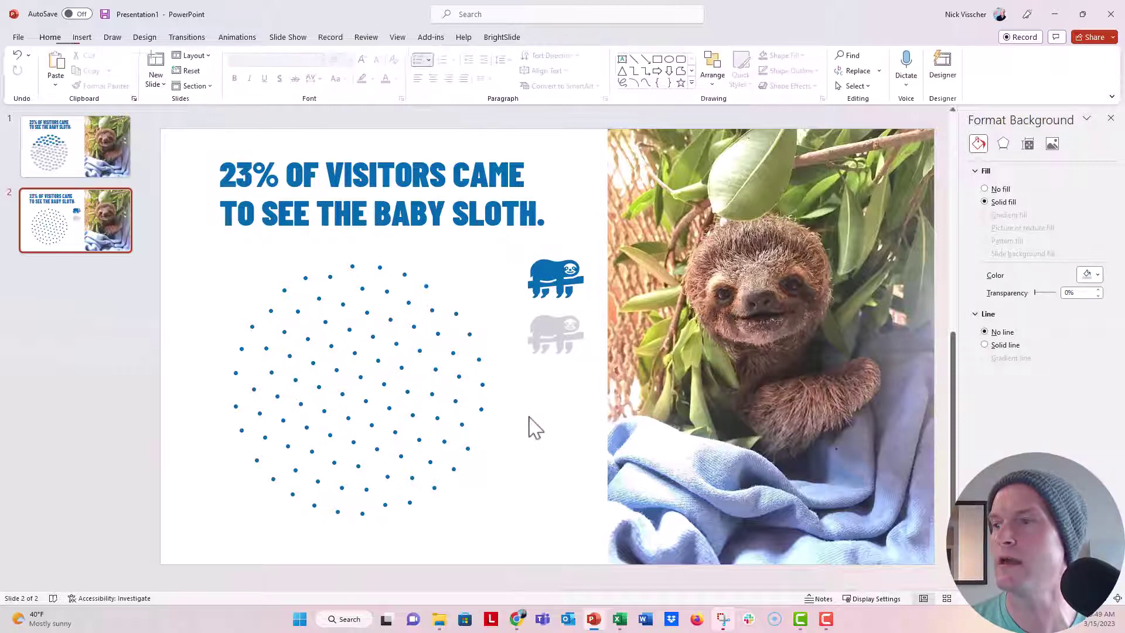
- Copy the grey sloth icon and select the chart's dot series
left_click(545, 334)
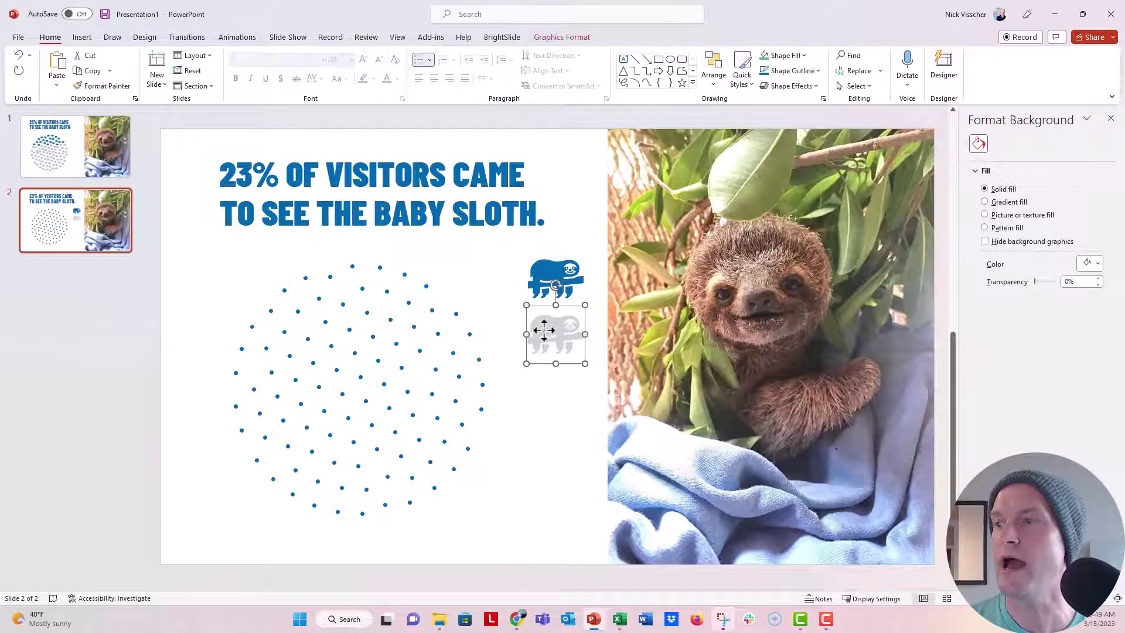
right_click(546, 335)
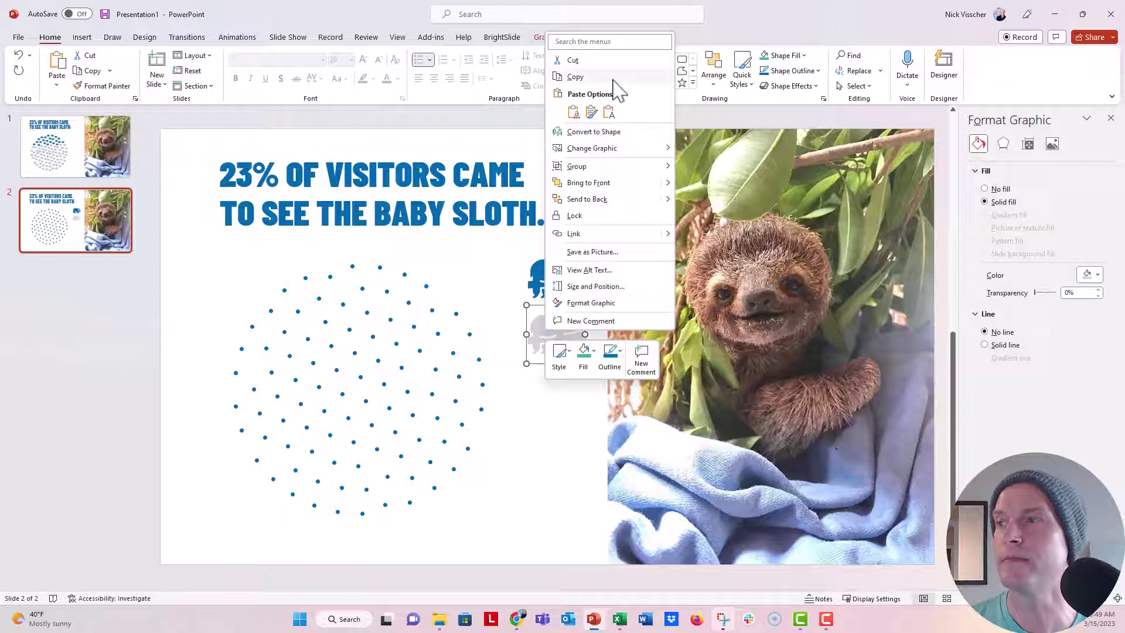
key("Escape")
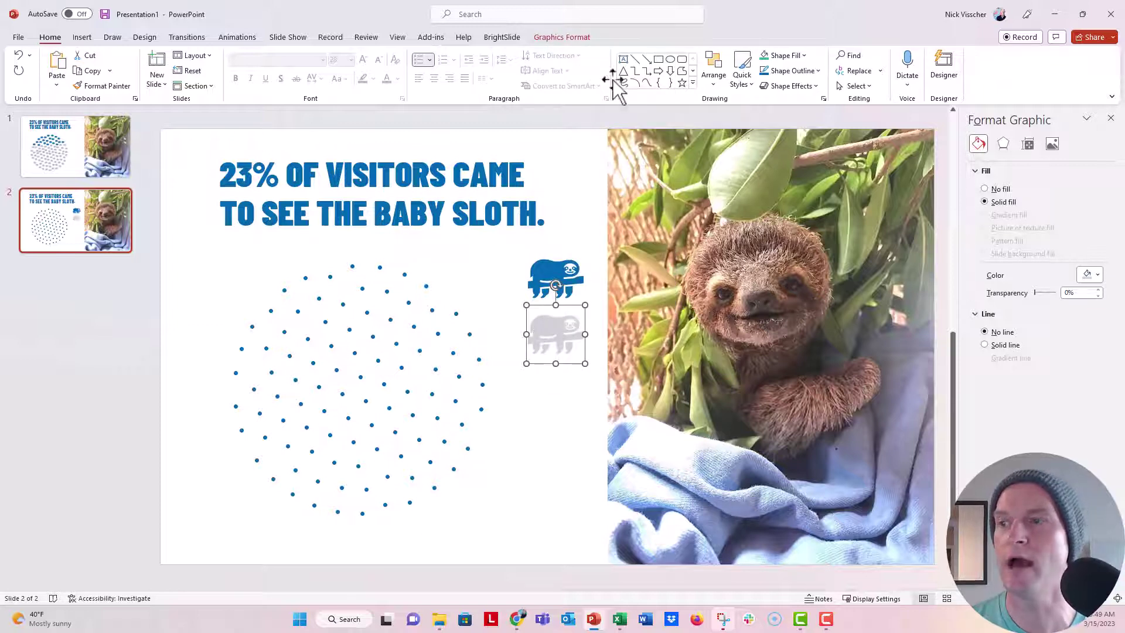
left_click(362, 289)
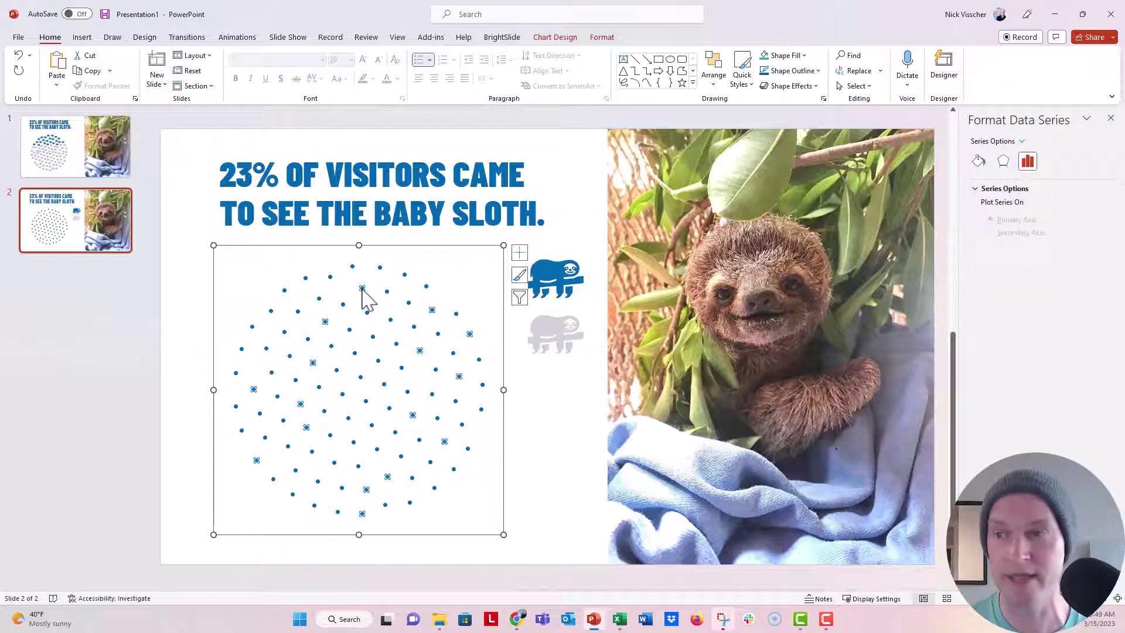
- Paste the grey sloth into the chart series as its marker picture
key("ctrl+v")
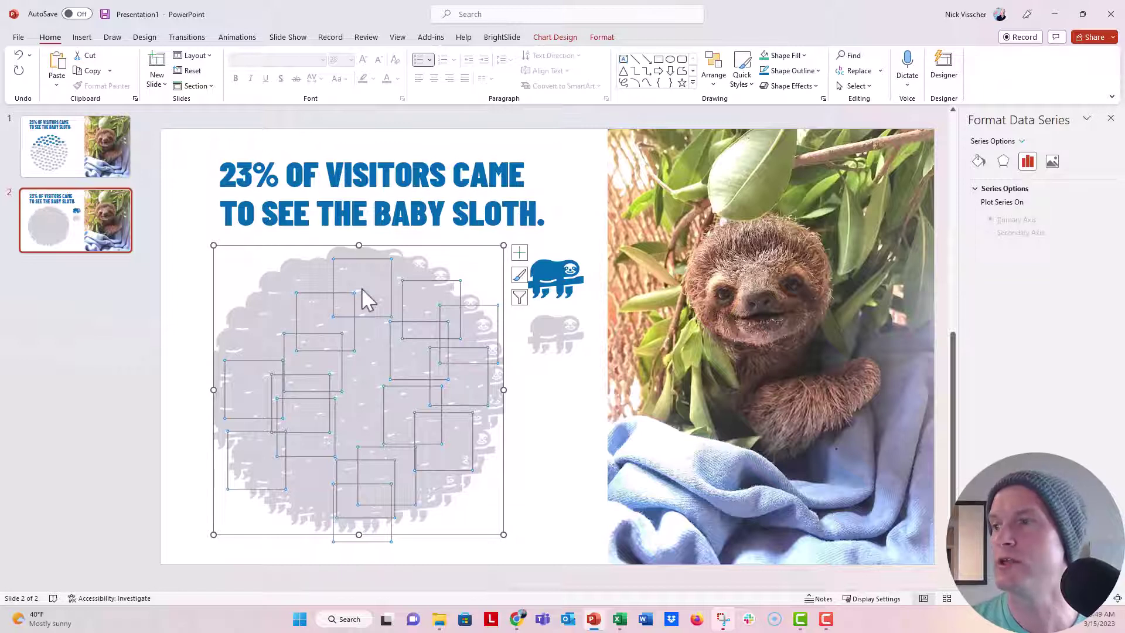
right_click(363, 299)
left_click(389, 437)
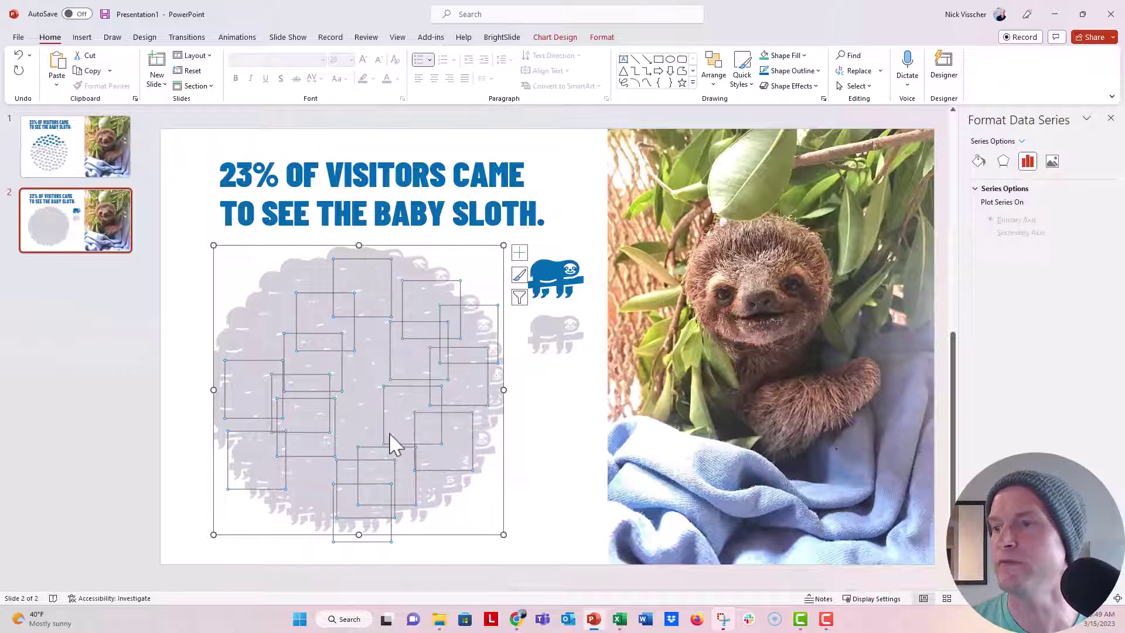
- Set the markers to the built-in circle type with a larger size
left_click(979, 163)
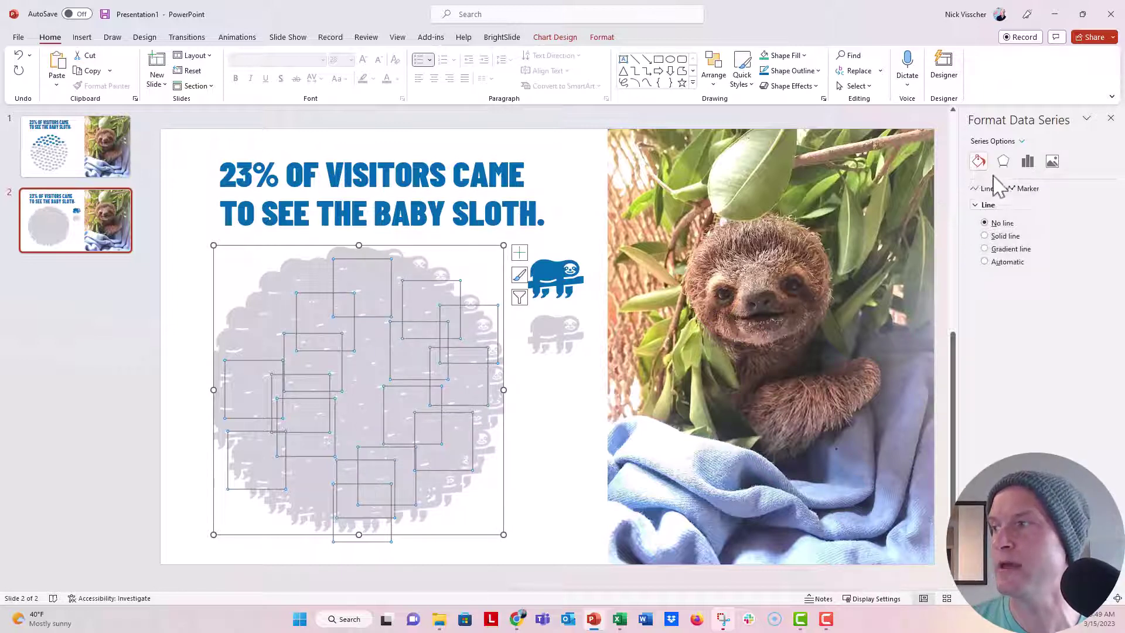
left_click(1024, 206)
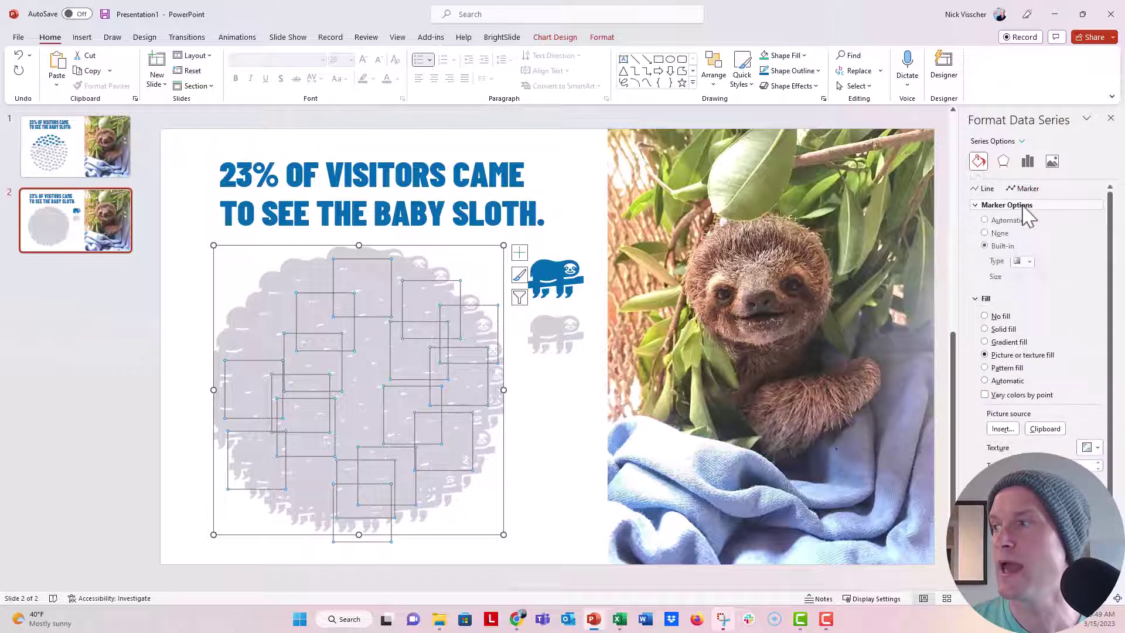
left_click(1030, 264)
left_click(1027, 354)
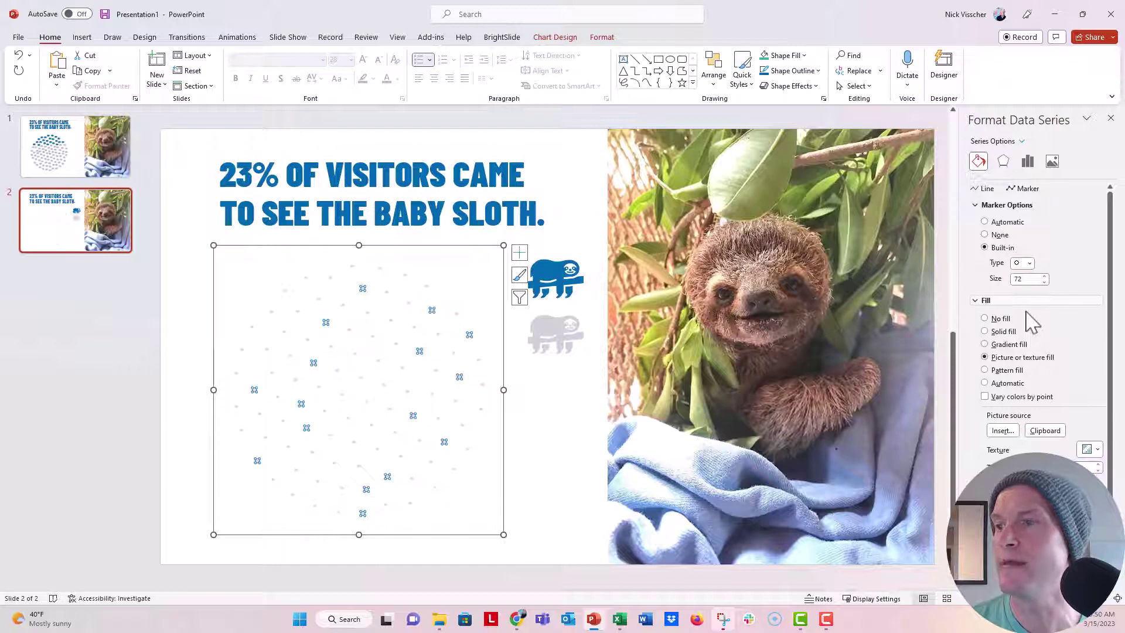
double_click(1027, 279)
key("Return")
key("Escape")
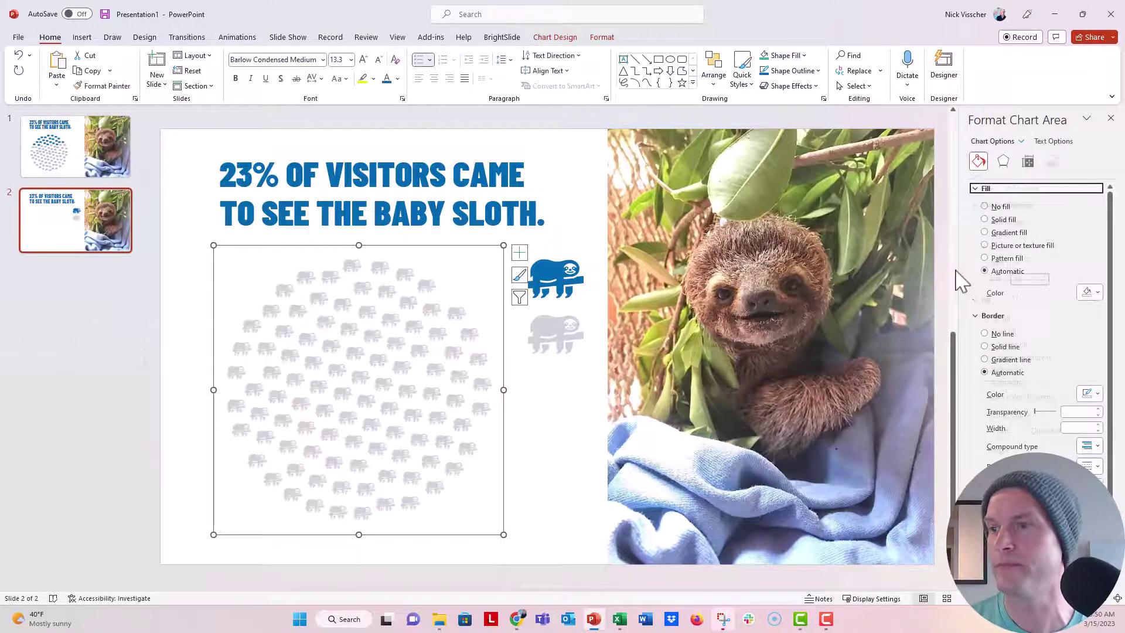